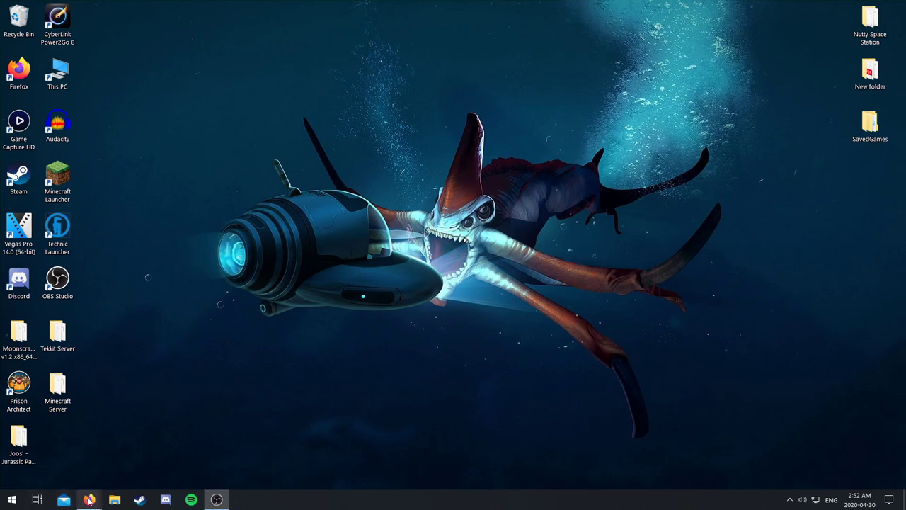
Switch to Firefox and open the domain registry on the FreeDNS site.
mouse_move(89, 499)
click(190, 444)
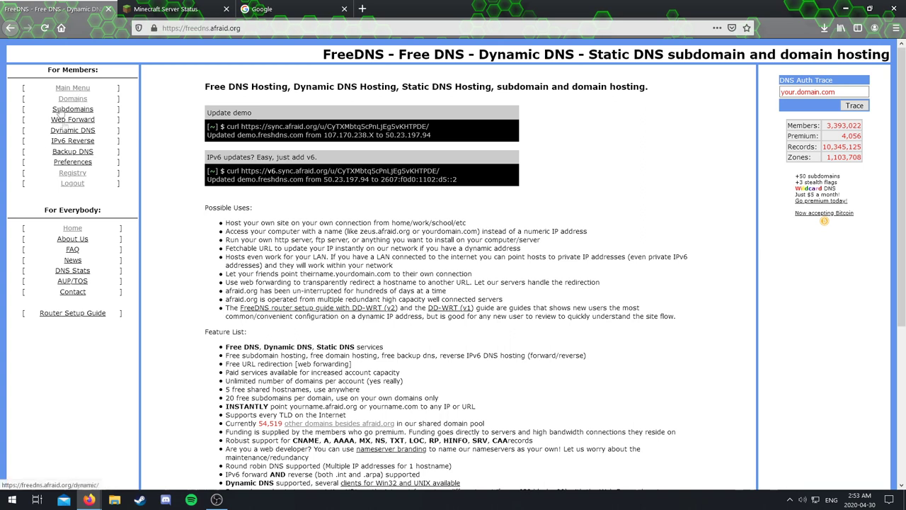
click(73, 174)
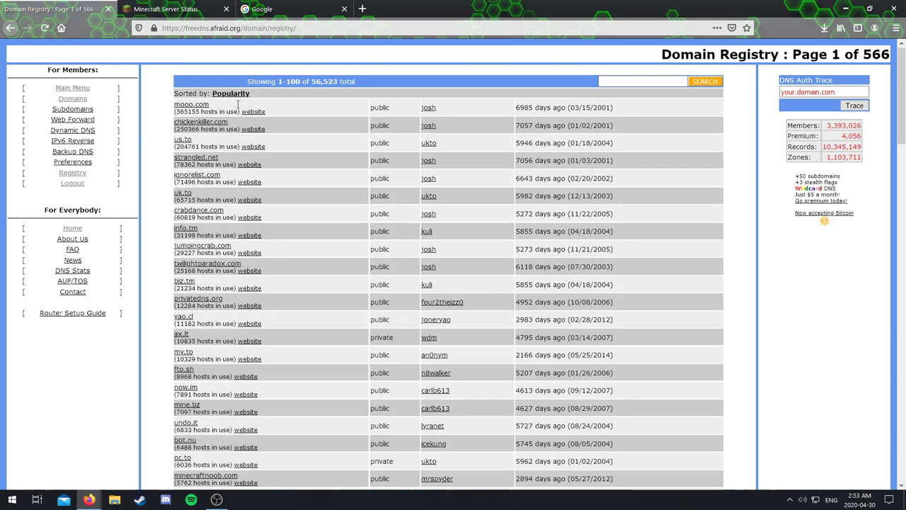
Browse the registry's list of shared domains and search it for "minecraft".
scroll(678, 289, down, 5)
scroll(663, 291, down, 5)
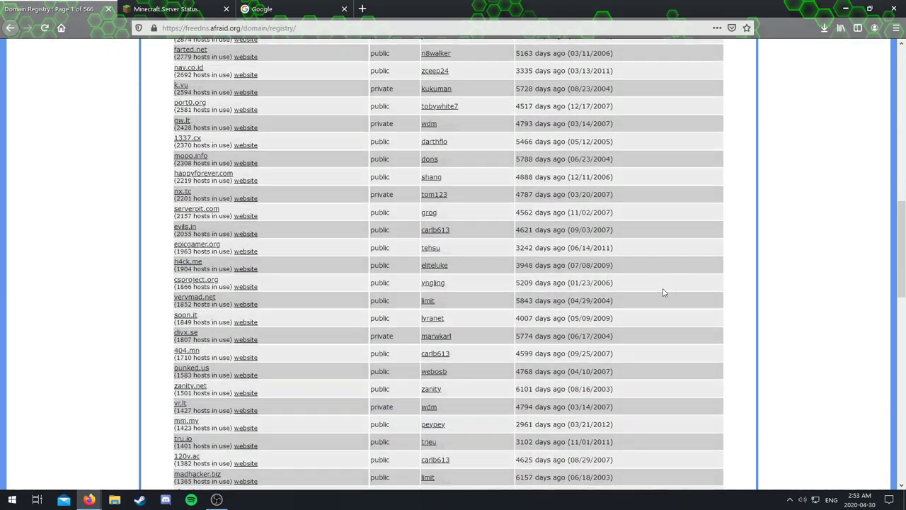
scroll(276, 324, up, 10)
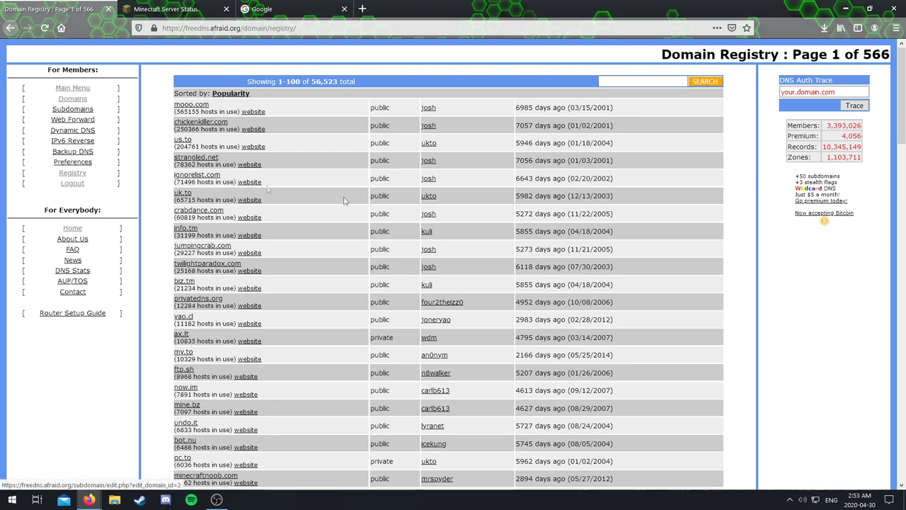
scroll(316, 294, down, 3)
scroll(299, 345, up, 3)
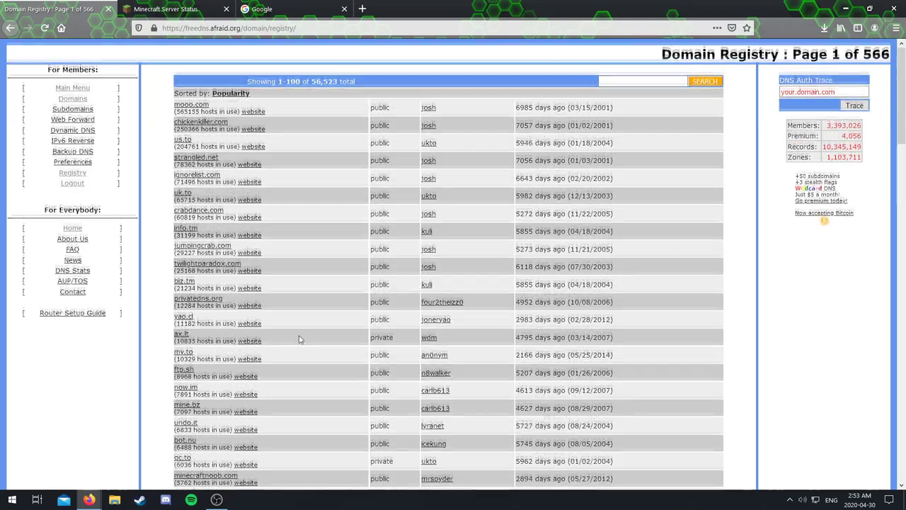
click(656, 79)
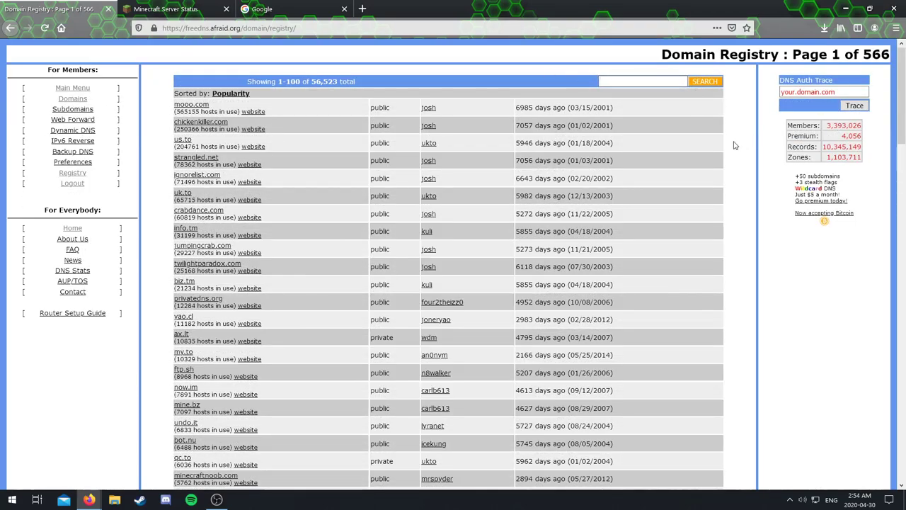
text(minecraft)
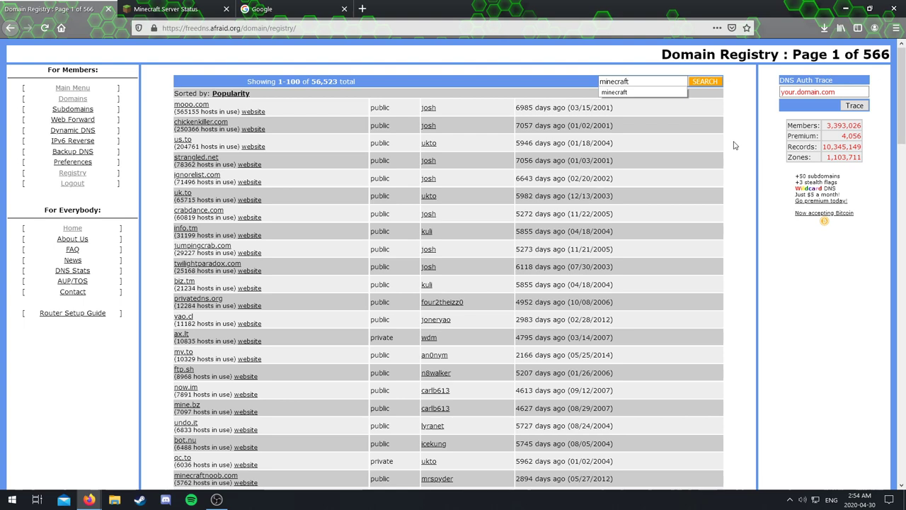
key(Return)
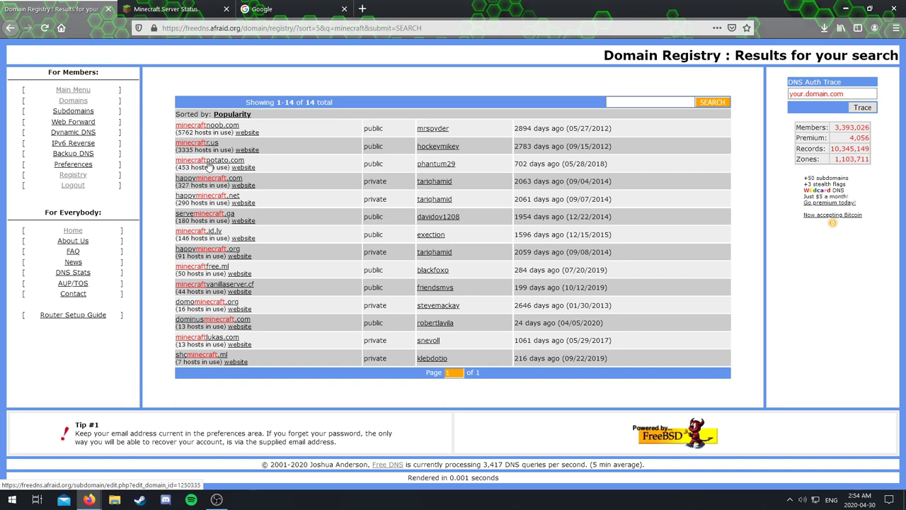
Choose minecraftpotato.com from the results and open the account sign-up form for the Starter plan.
click(301, 285)
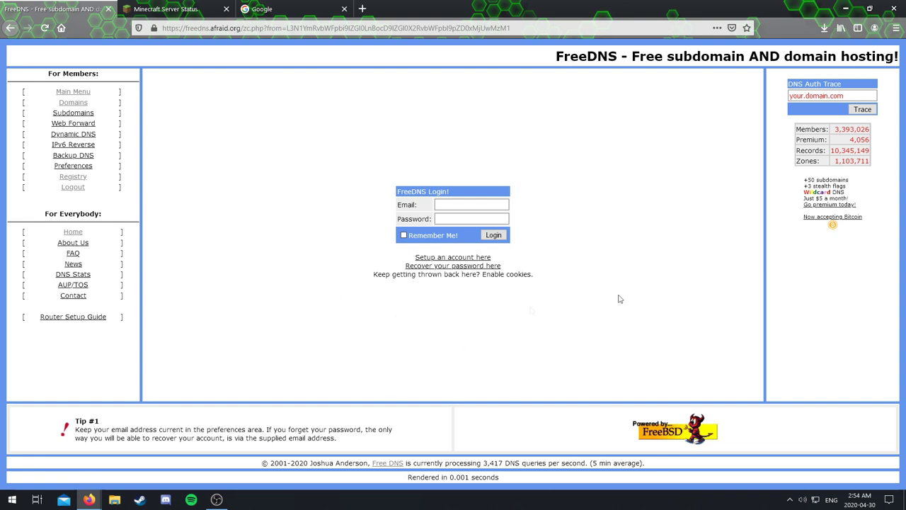
click(467, 257)
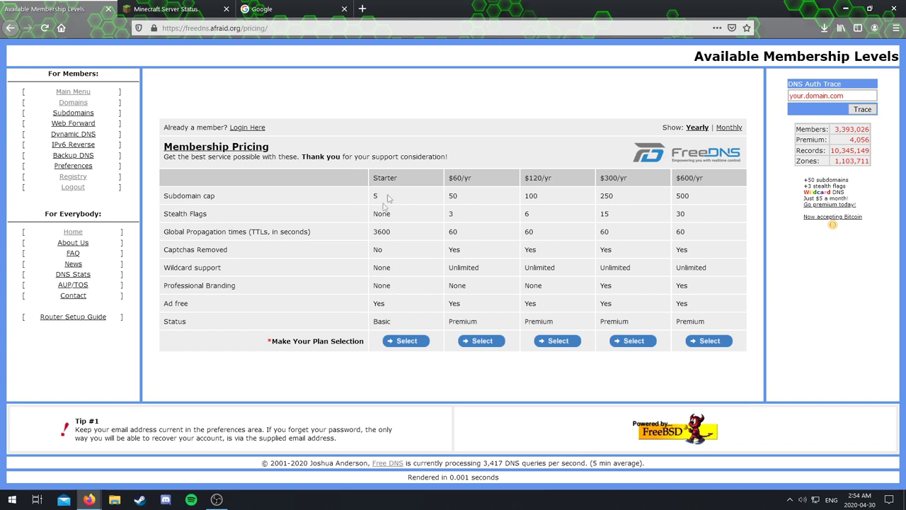
click(399, 341)
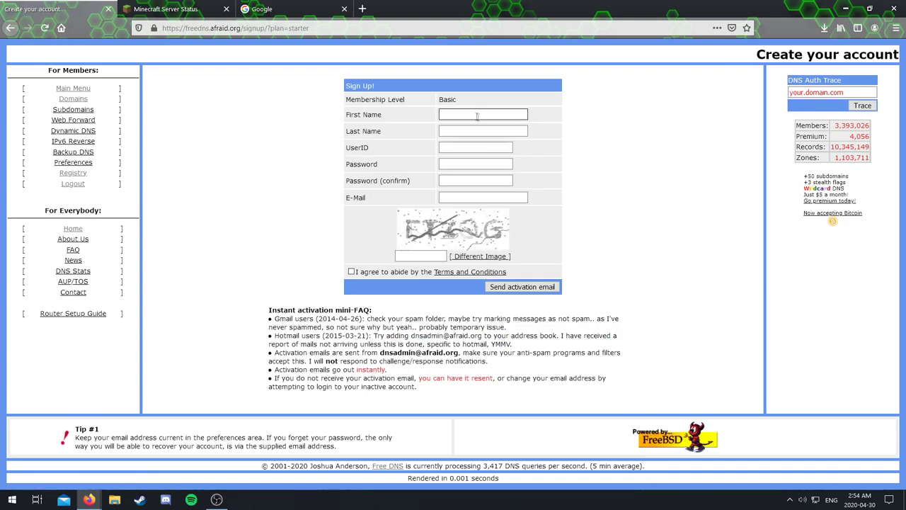
Go through the fields of the sign-up form and load a different captcha image.
click(470, 148)
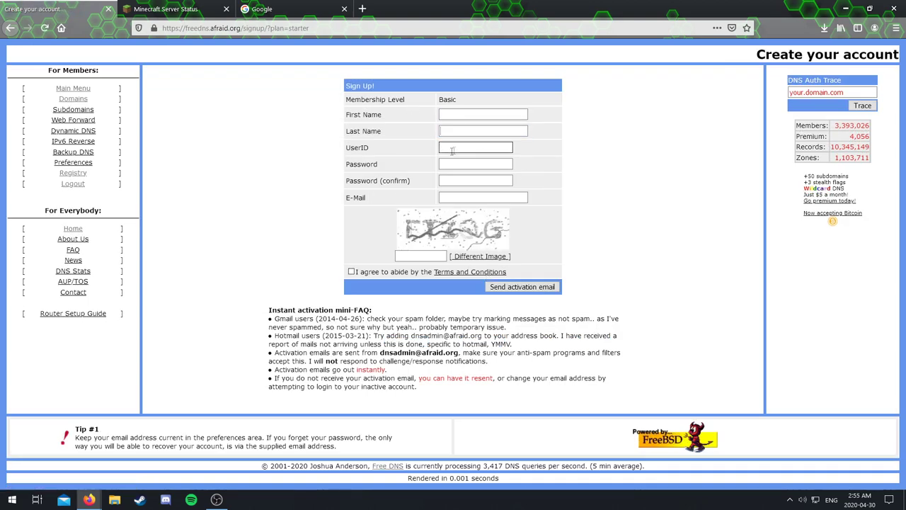
key(Tab)
key(Tab)
key(Tab)
key(Tab)
key(Tab)
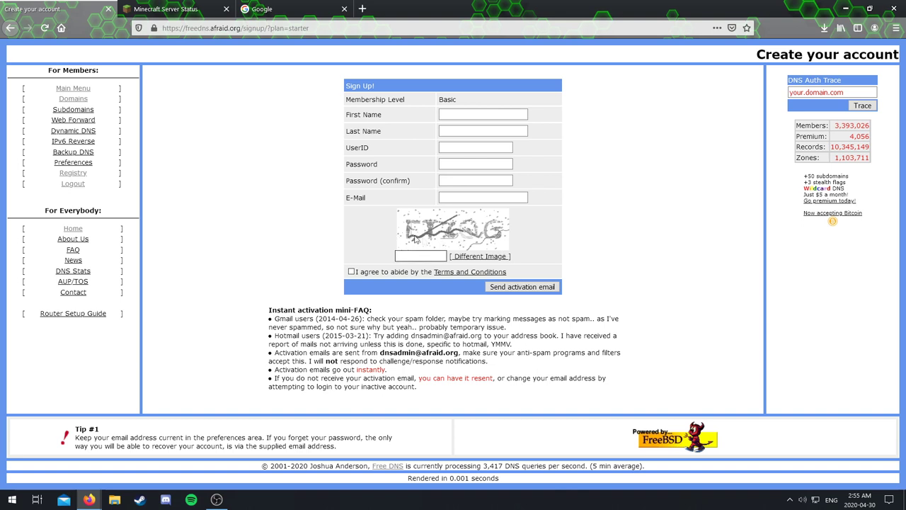
click(485, 257)
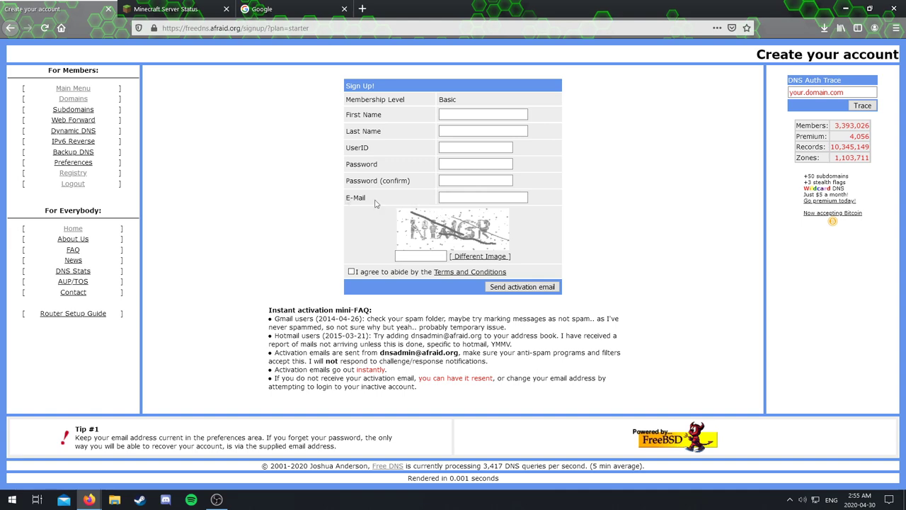
Return to the domain registry and search for domains containing "minecraft".
click(72, 177)
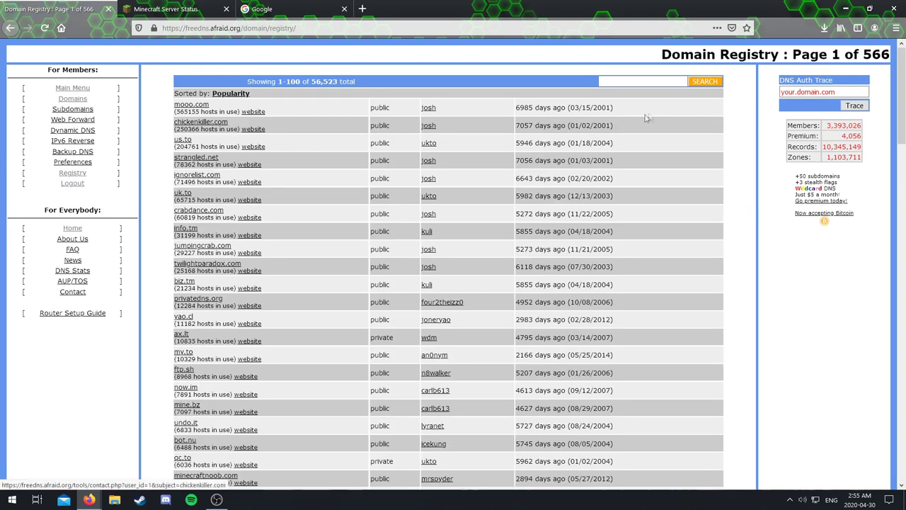
click(652, 82)
text(mine)
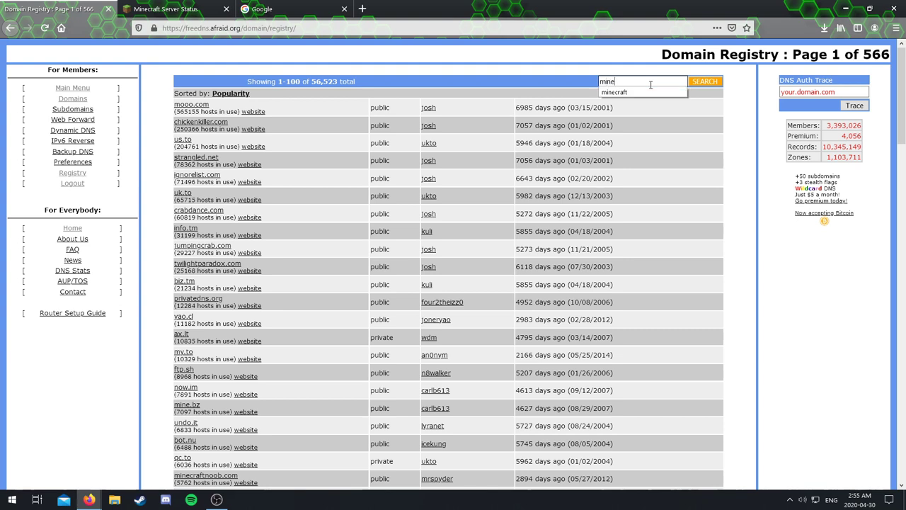
text(xcra)
key(BackSpace)
key(BackSpace)
click(615, 92)
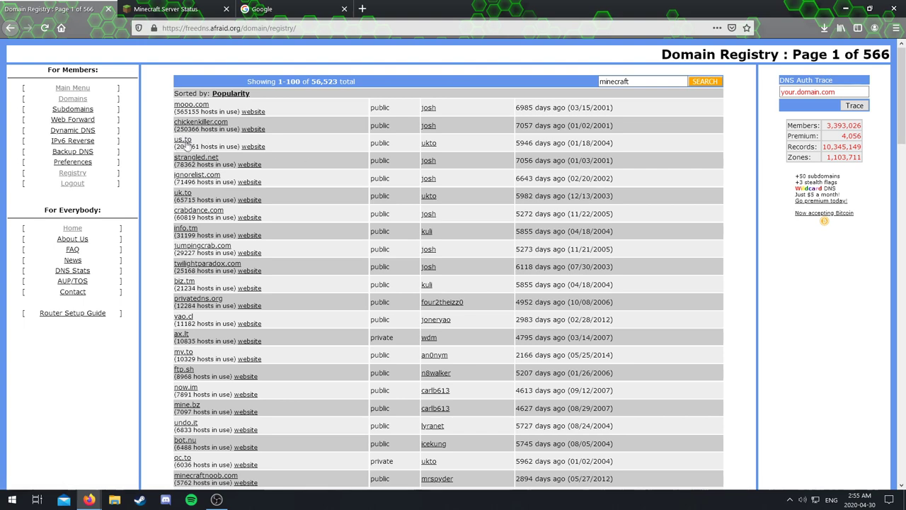
click(717, 82)
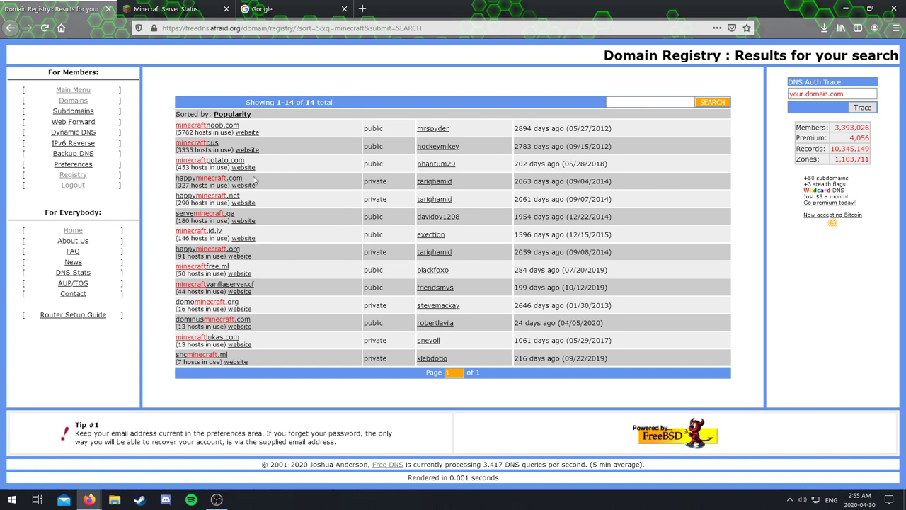
Select minecraftpotato.com and log in with the account e-mail and password, declining to save the login in the browser.
click(219, 162)
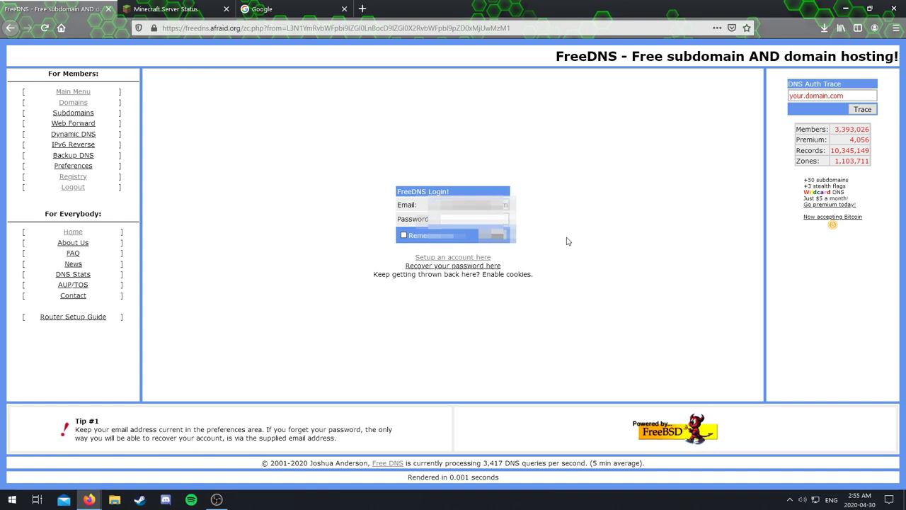
text(********)
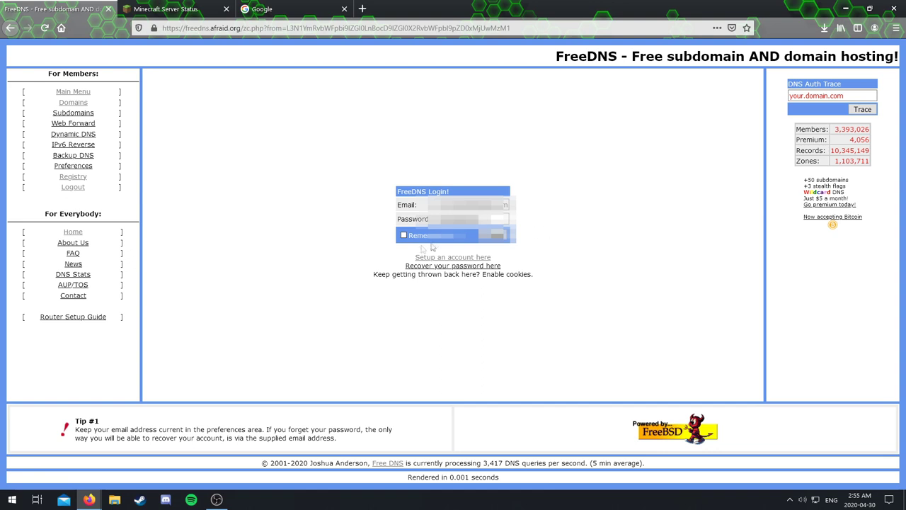
click(498, 243)
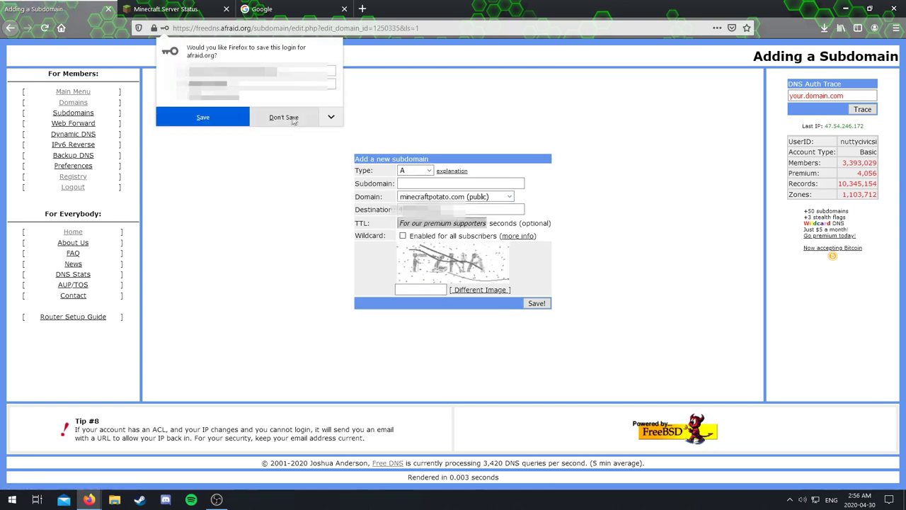
click(285, 118)
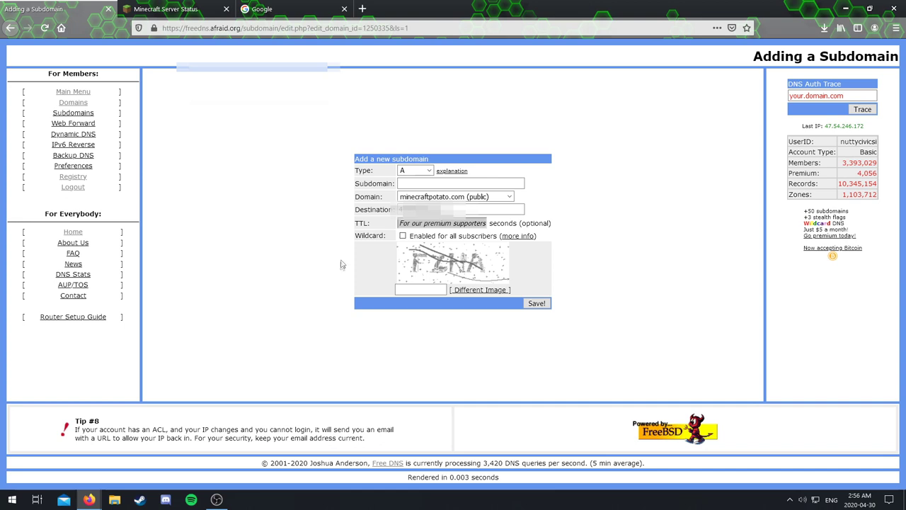
Set the new subdomain's record type to A and its name to nuttyserver.
click(421, 174)
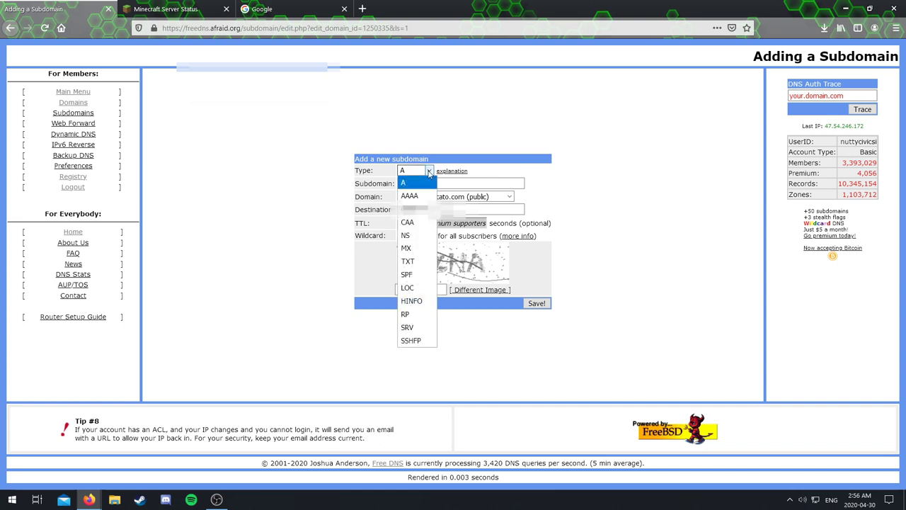
click(415, 182)
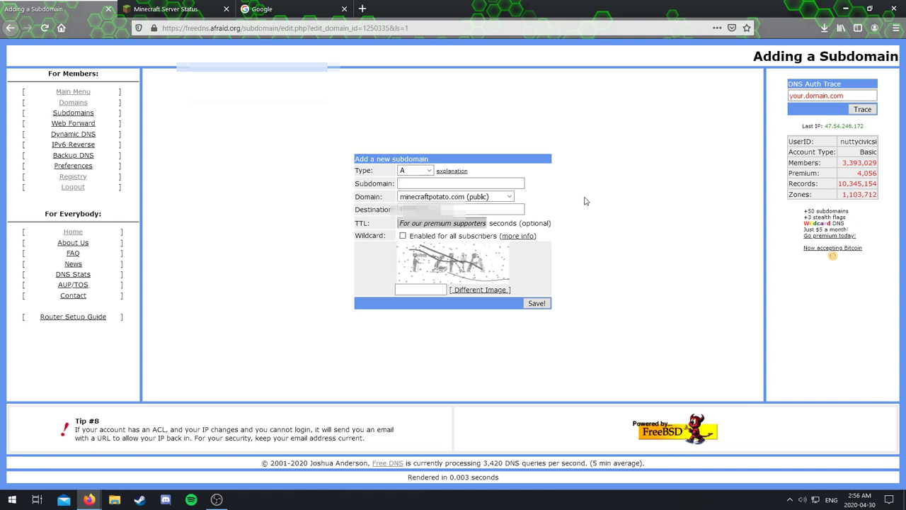
text(n)
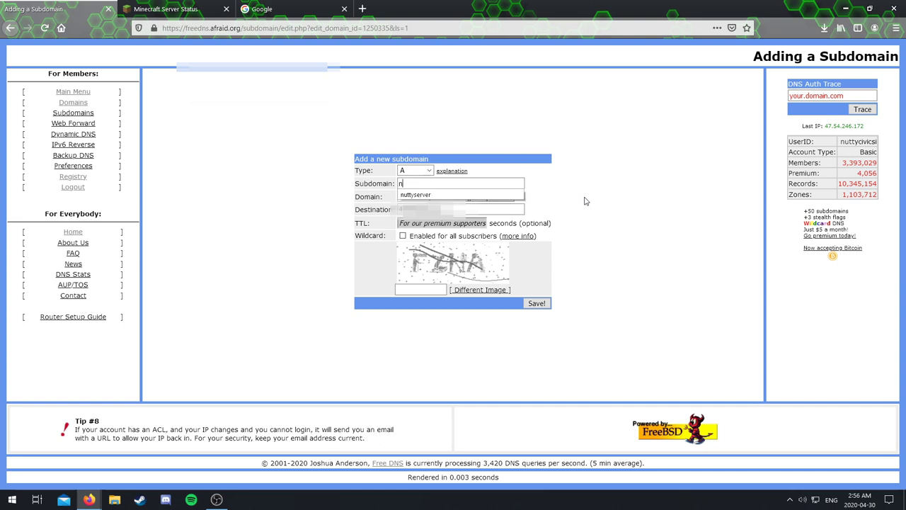
text(utty)
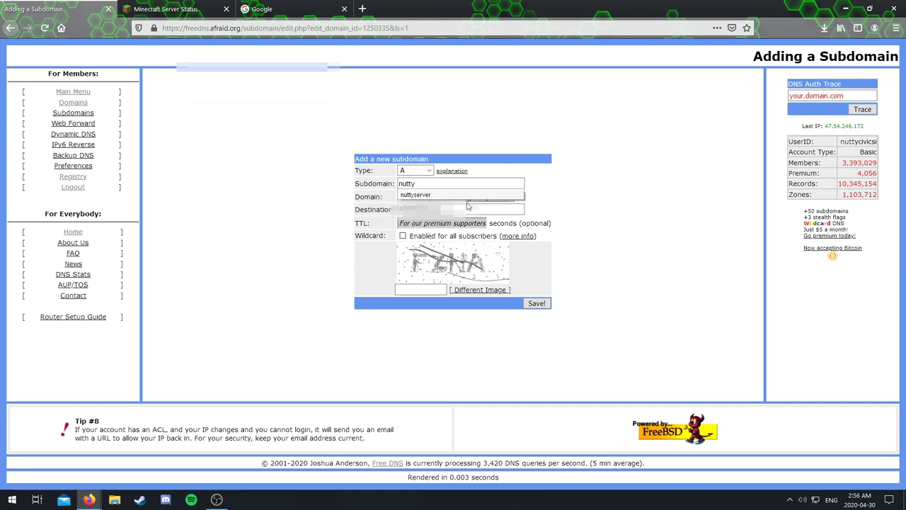
text(server)
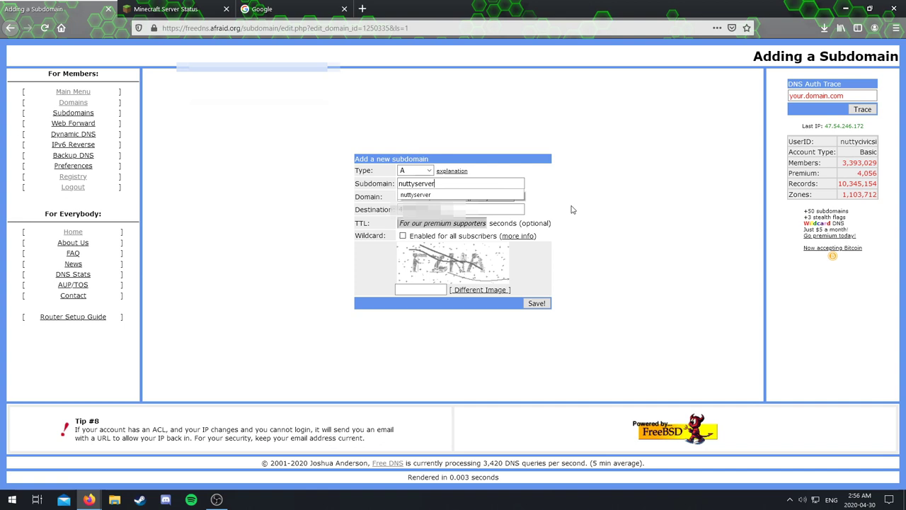
text(.)
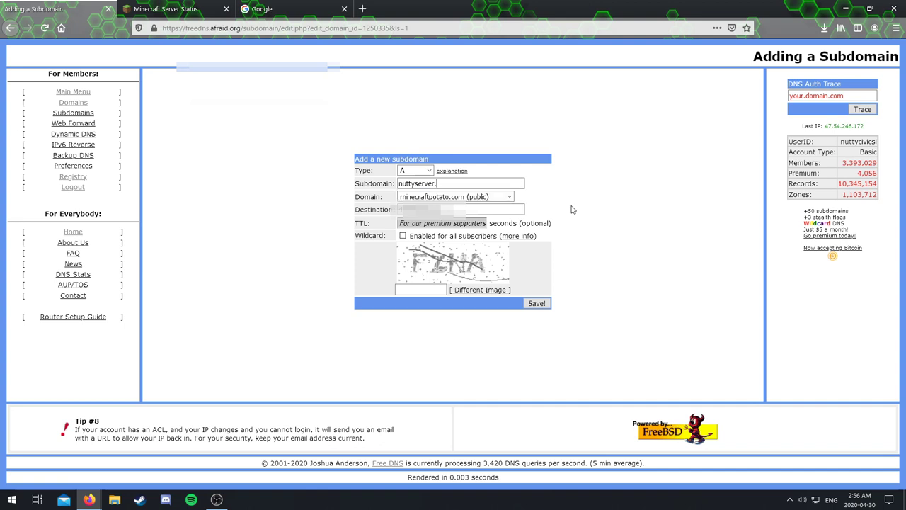
key(BackSpace)
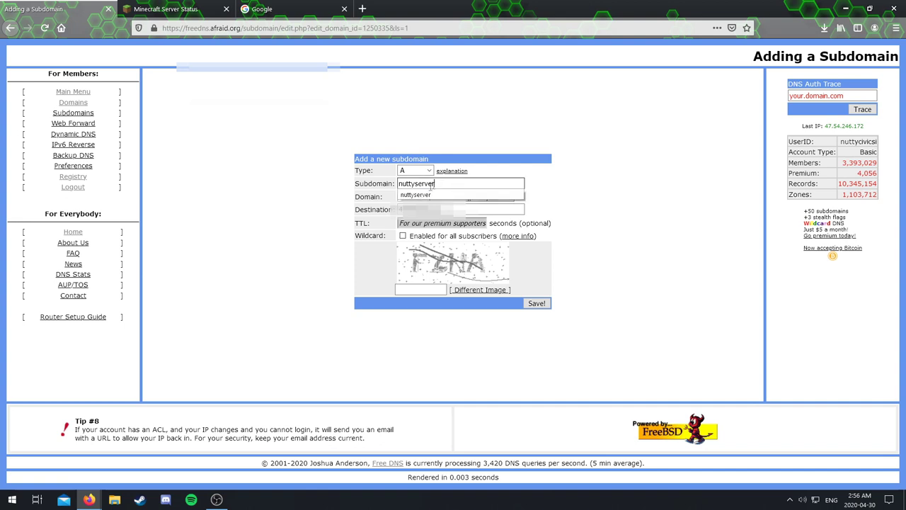
click(625, 203)
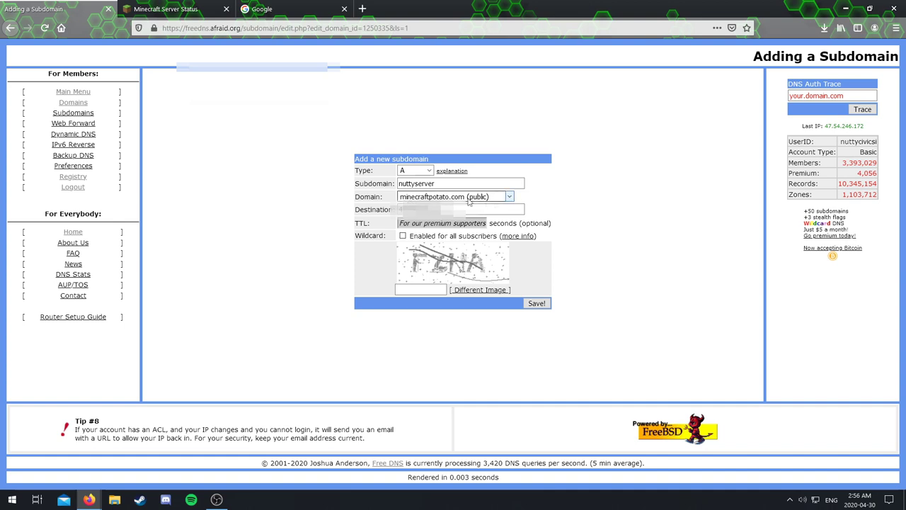
click(381, 209)
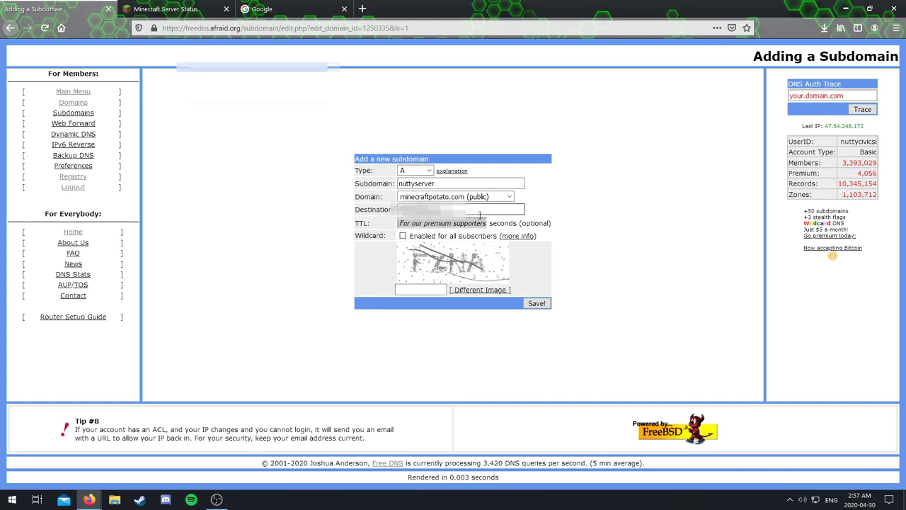
Look up the public IP address with a Google search for "what is my ip" and return to the subdomain form.
click(280, 13)
text(wh)
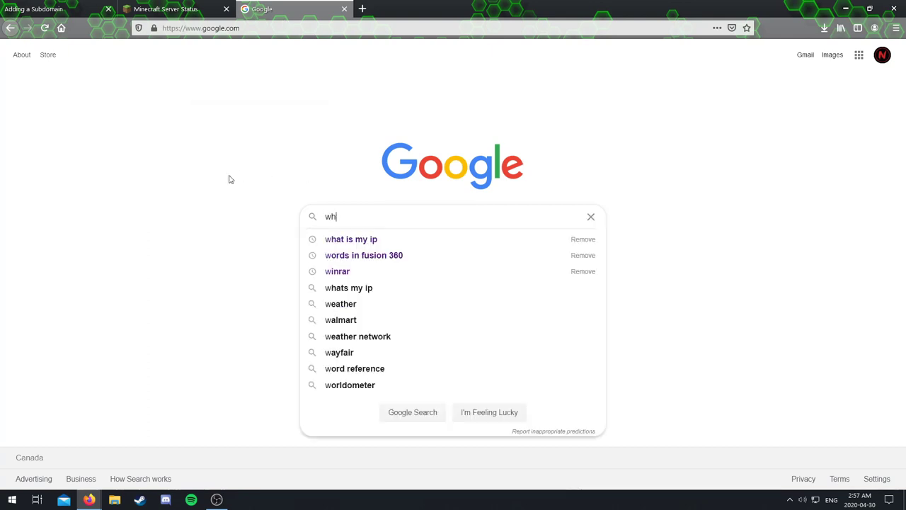
text(at is my ip)
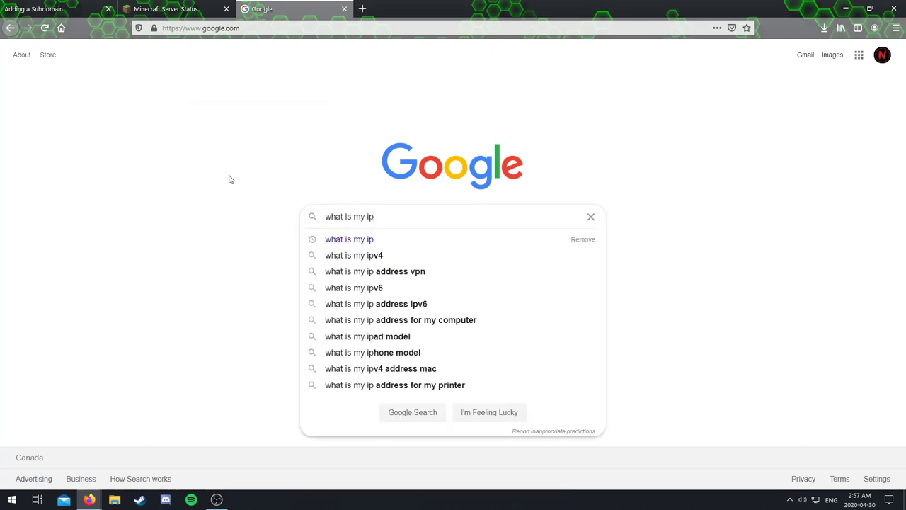
key(Return)
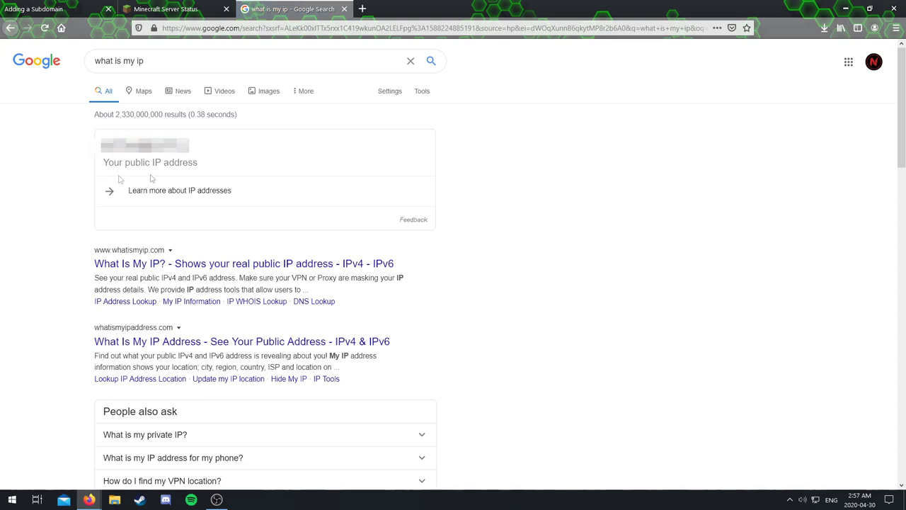
click(184, 10)
click(50, 8)
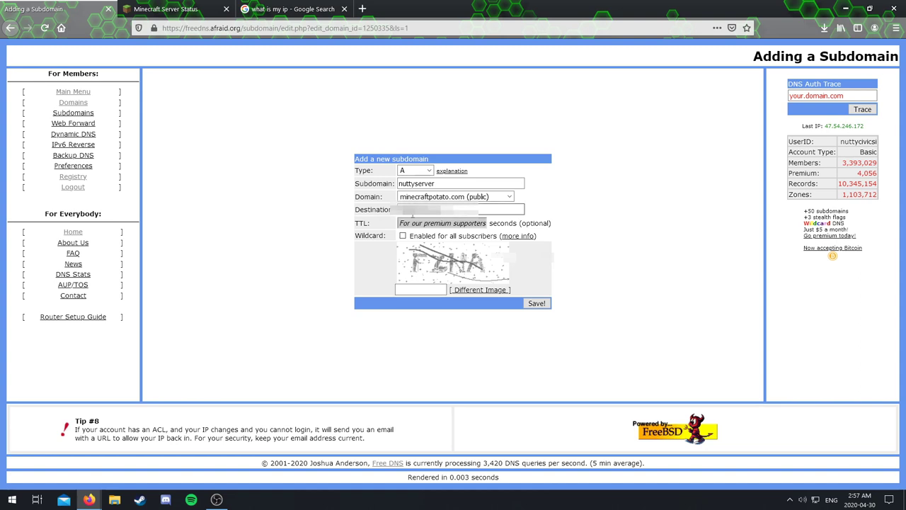
Complete the captcha for the new nuttyserver subdomain on minecraftpotato.com and save the record.
click(421, 288)
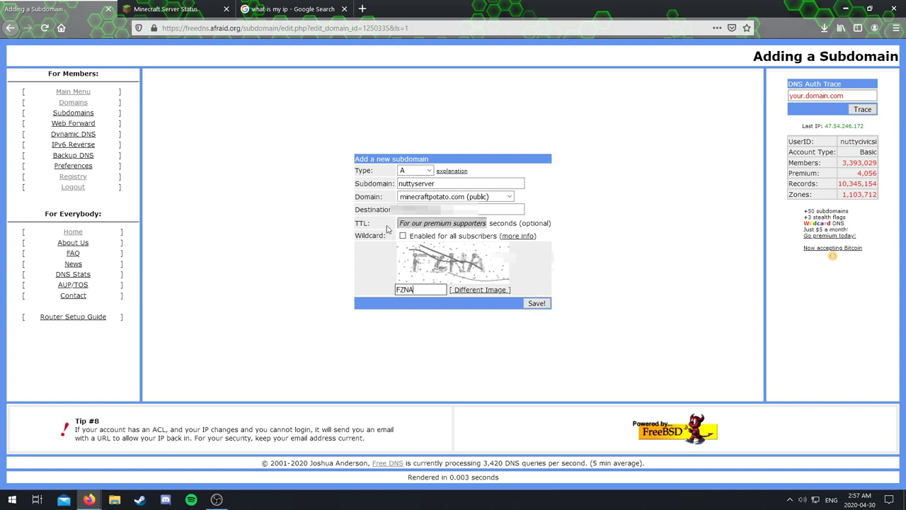
click(539, 304)
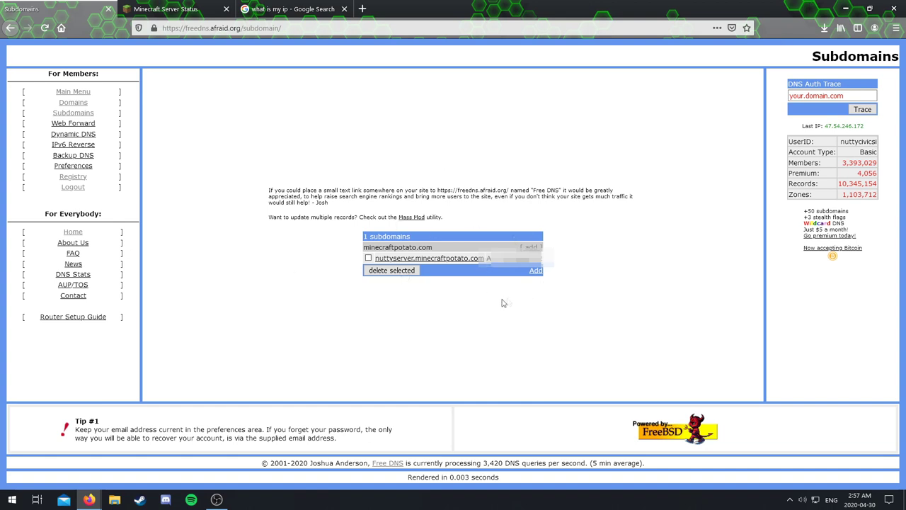
Start the Minecraft server by running the server jar file from the Minecraft Server folder on the desktop.
click(846, 9)
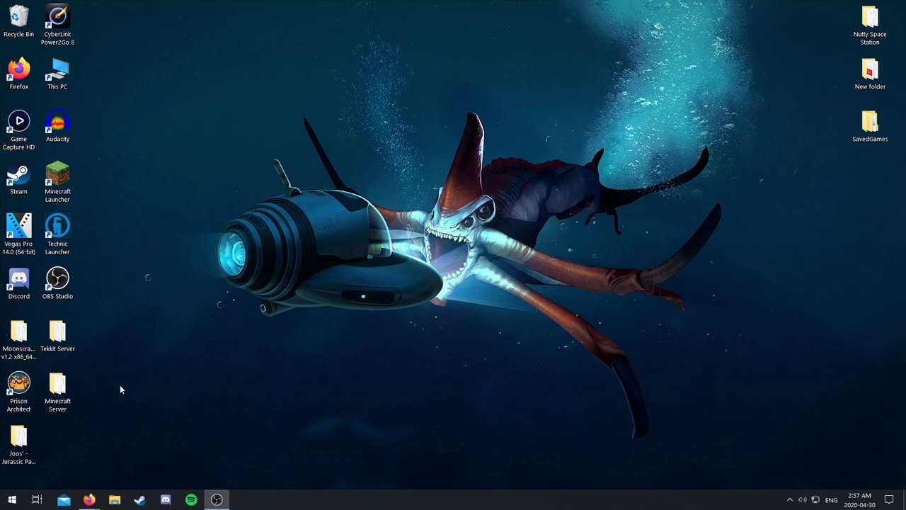
double_click(58, 386)
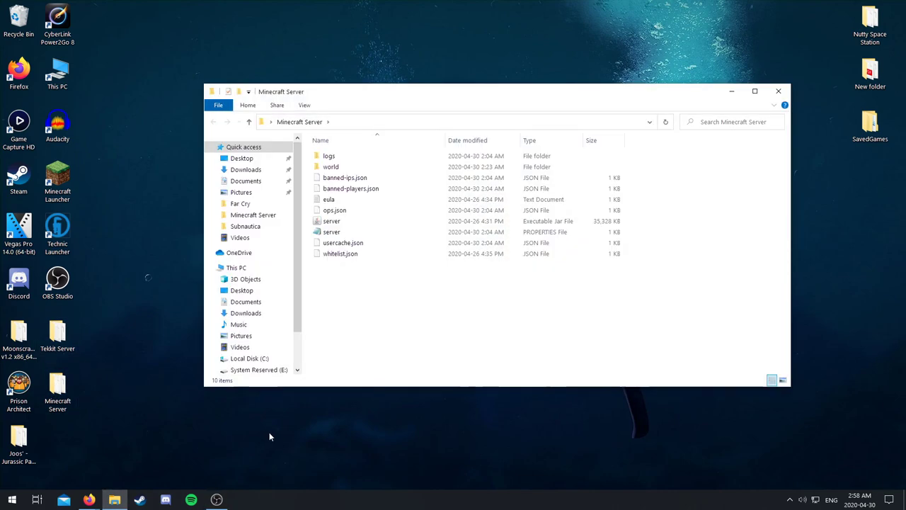
double_click(349, 224)
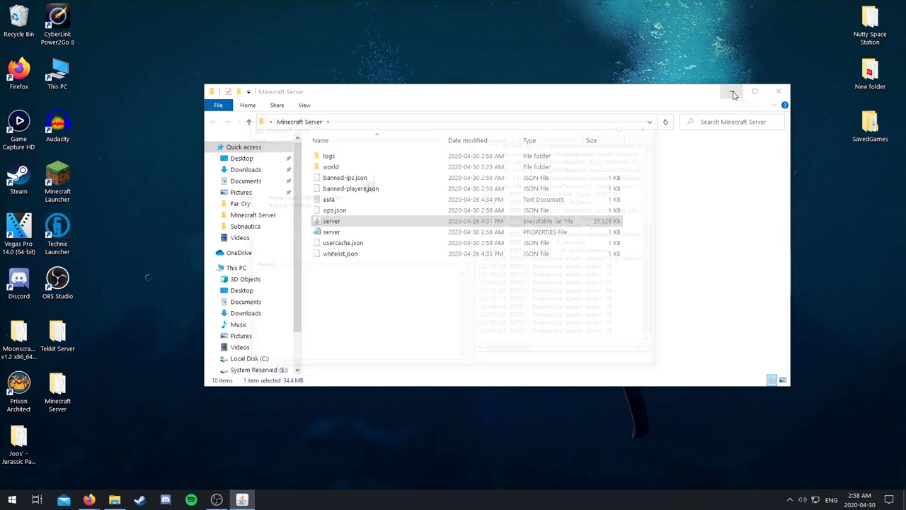
click(734, 92)
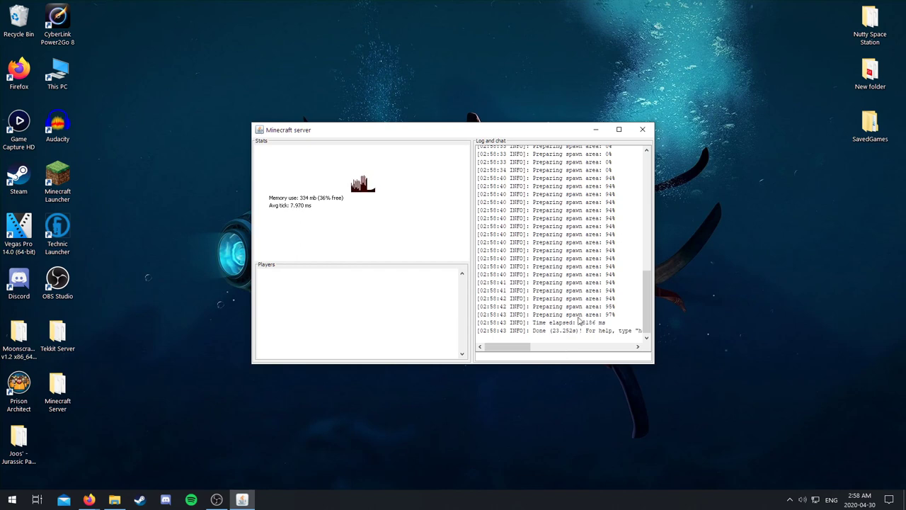
Launch Minecraft from the desktop and open its multiplayer server list.
click(57, 183)
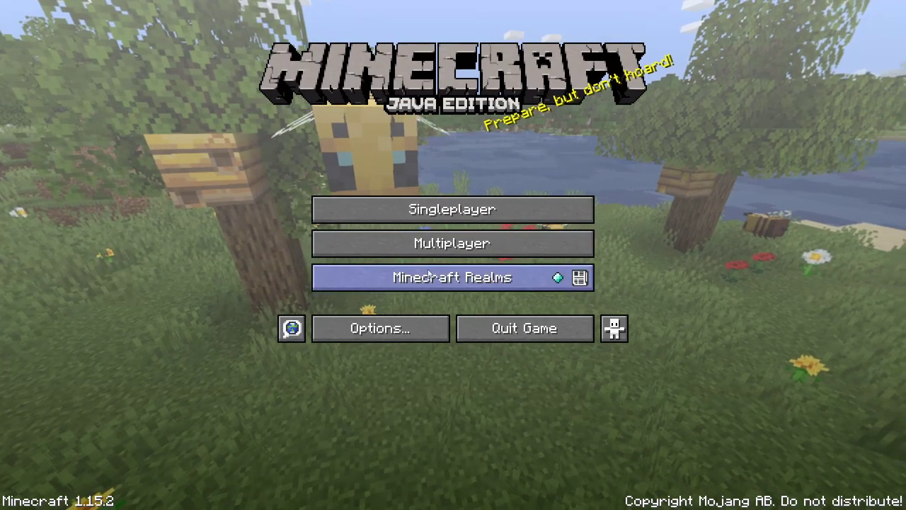
click(441, 243)
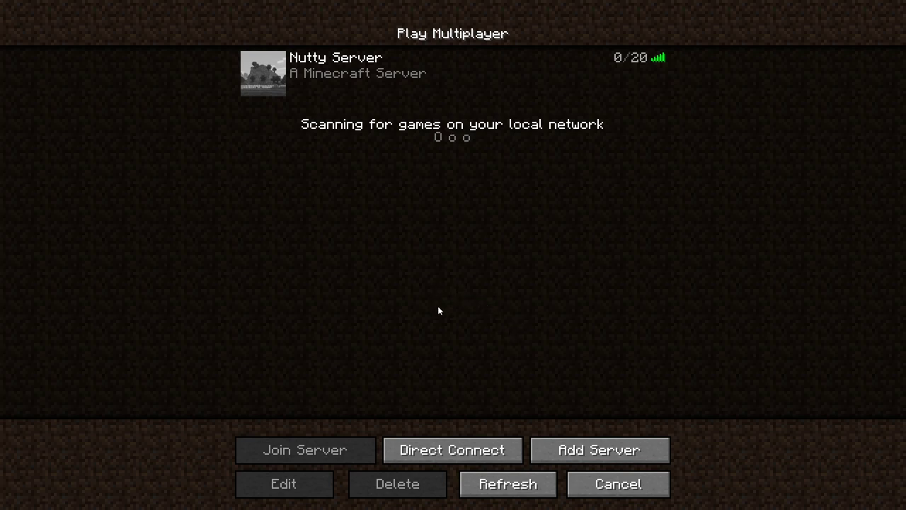
Switch to the desktop, open Command Prompt and run ipconfig to look up the computer's local IP address.
key(alt+Tab)
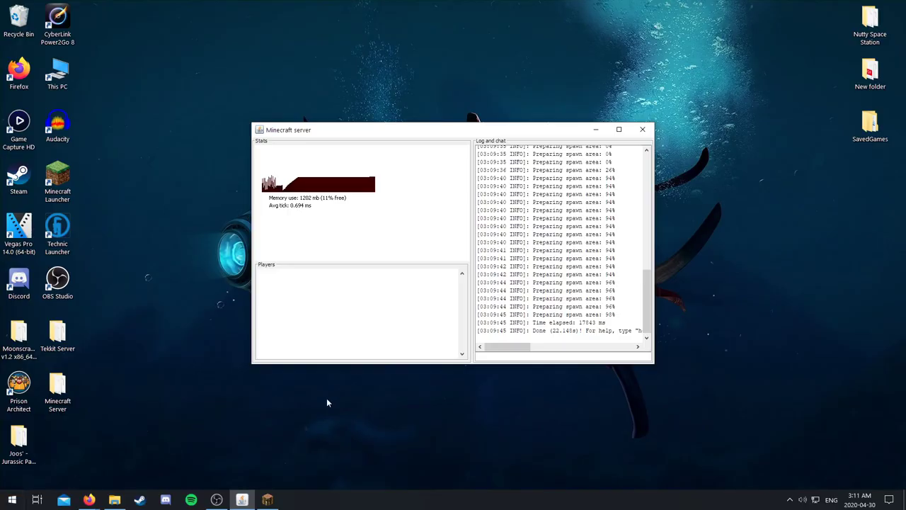
right_click(19, 499)
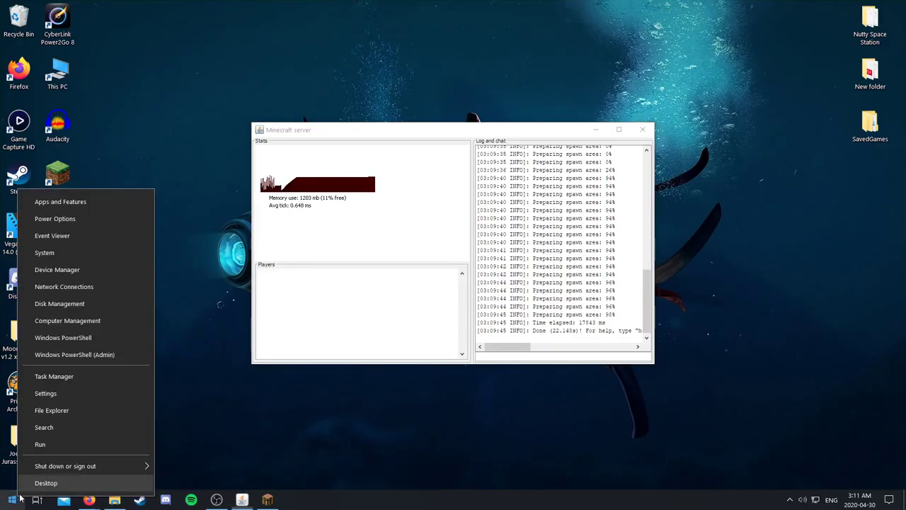
click(57, 427)
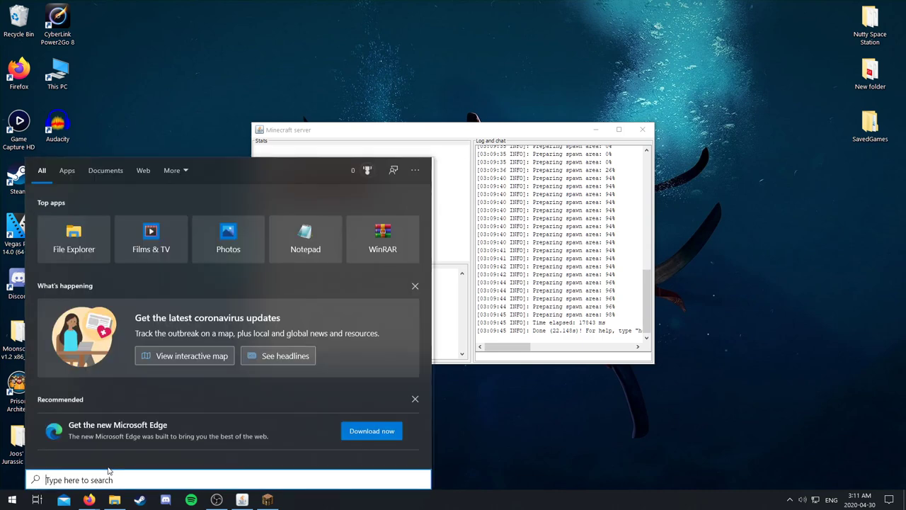
text(cmd)
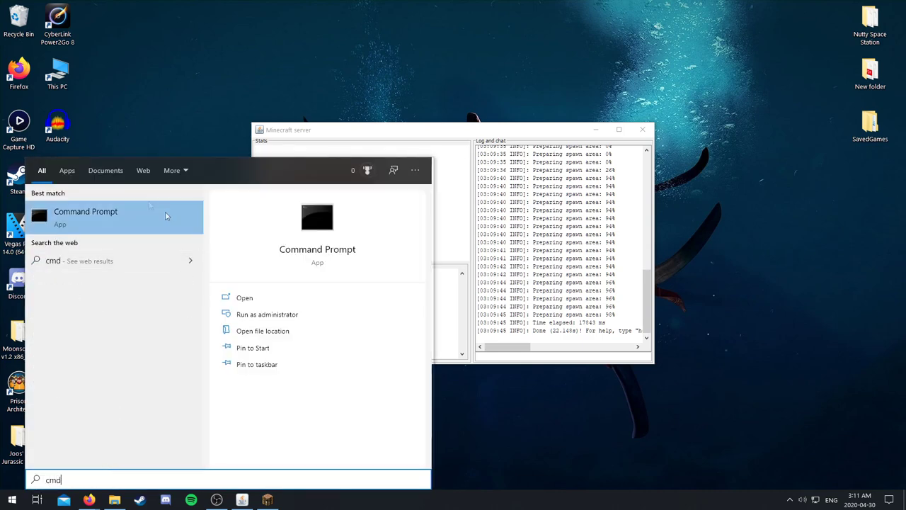
click(124, 211)
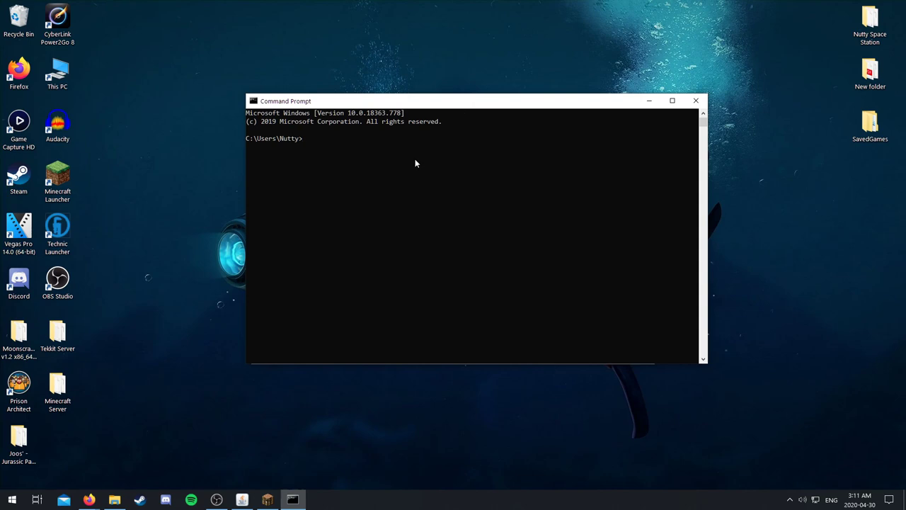
text(ipconfig)
key(Return)
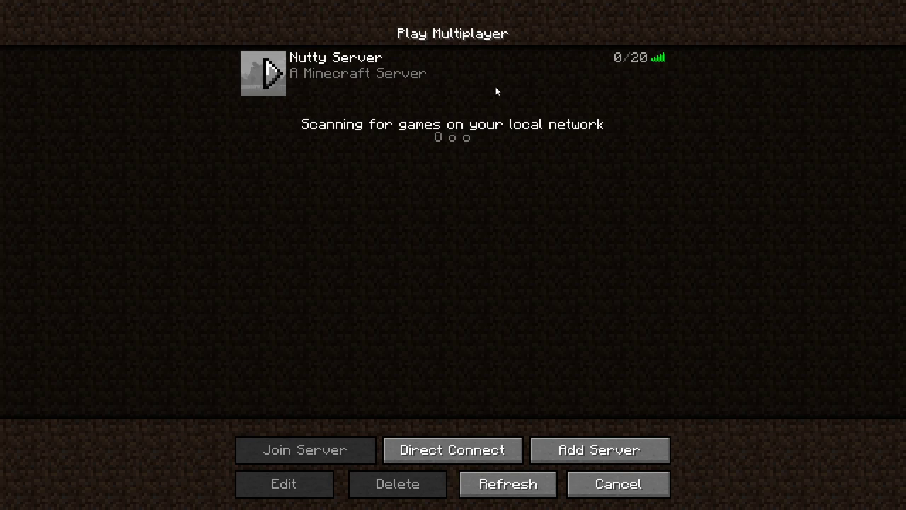
Check the address saved for Nutty Server in Minecraft's multiplayer list, leaving the entry's settings without saving.
click(494, 88)
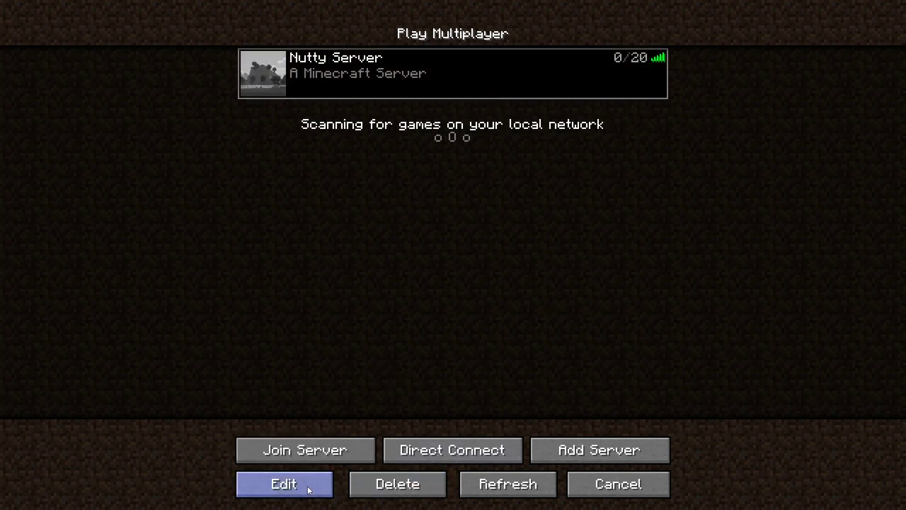
click(253, 494)
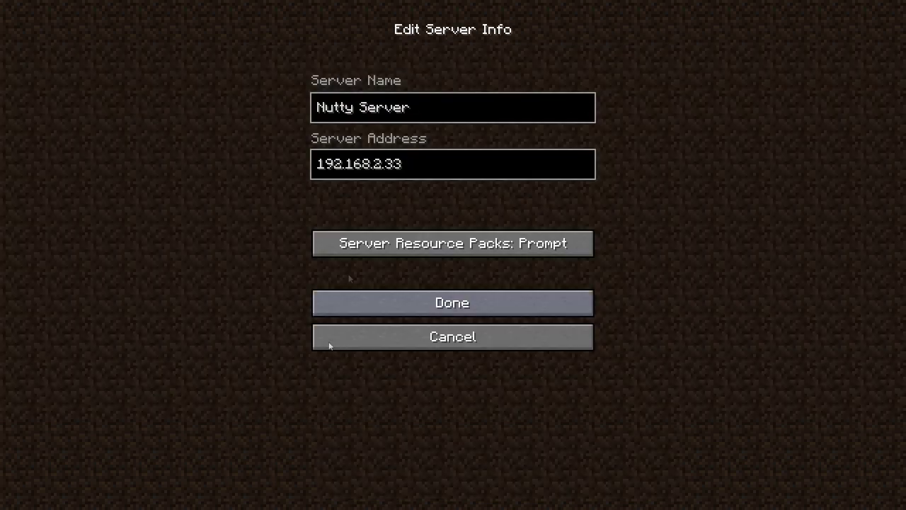
click(473, 339)
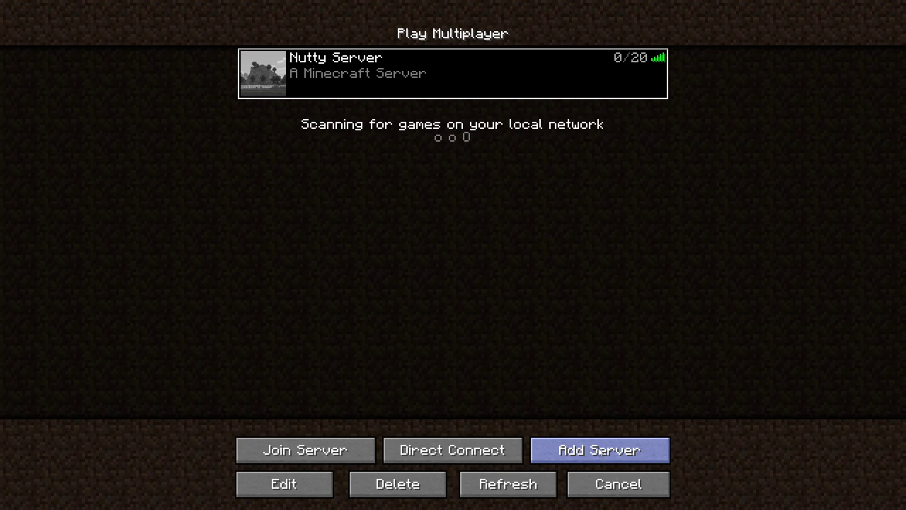
Add a multiplayer server entry with the address nuttyserver.minecraftpotato.com, keeping the default name.
click(544, 450)
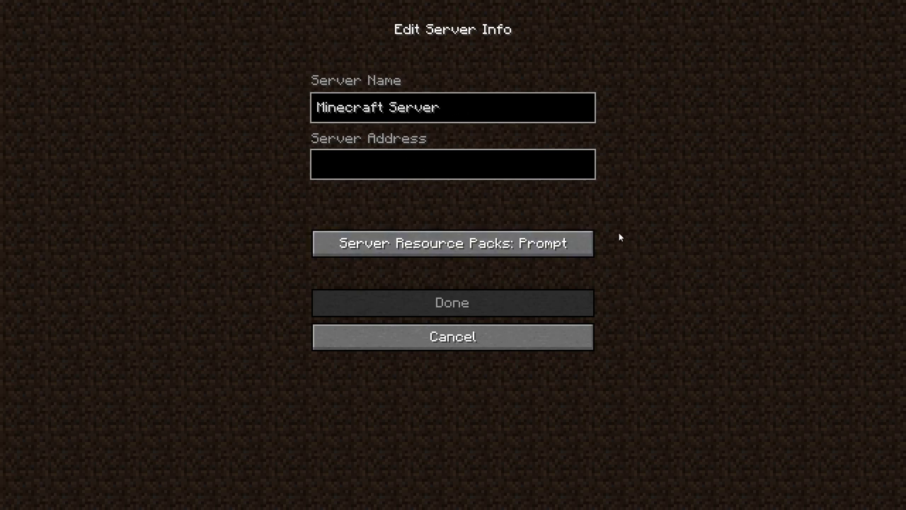
text(nutty)
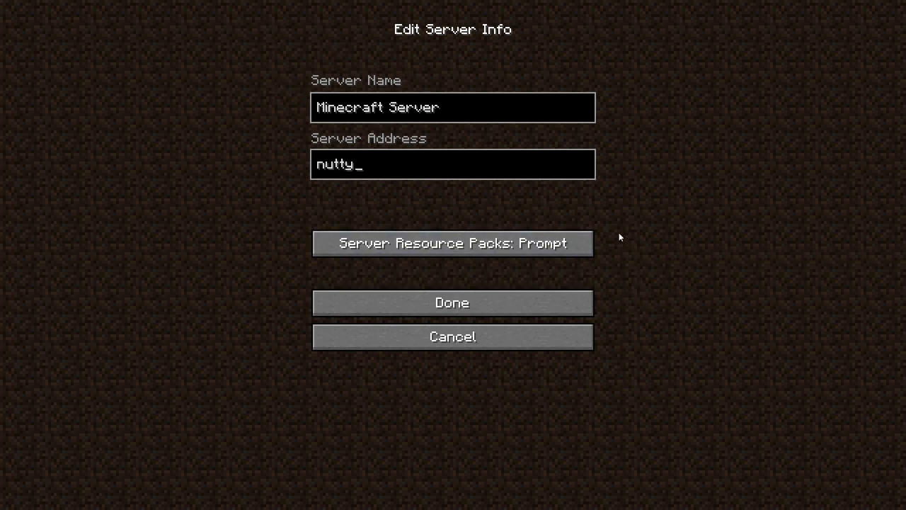
text(server.minec)
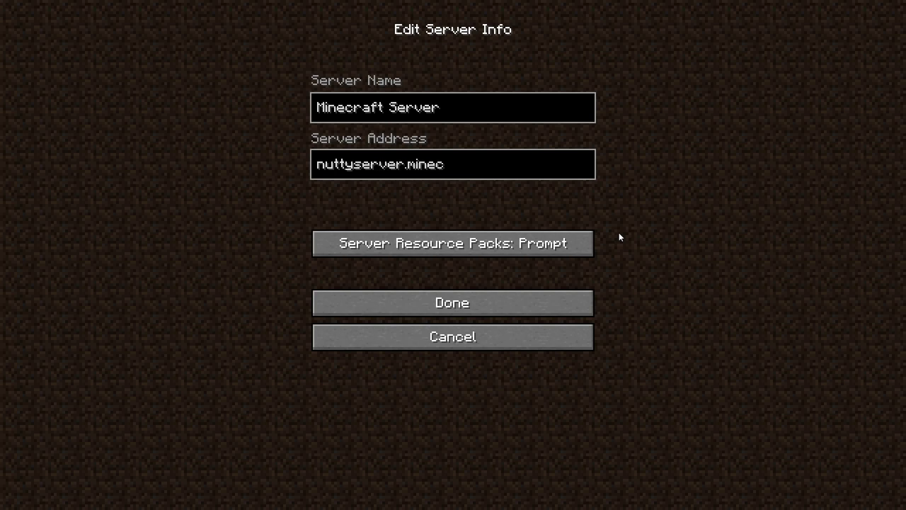
text(raftpotato.com)
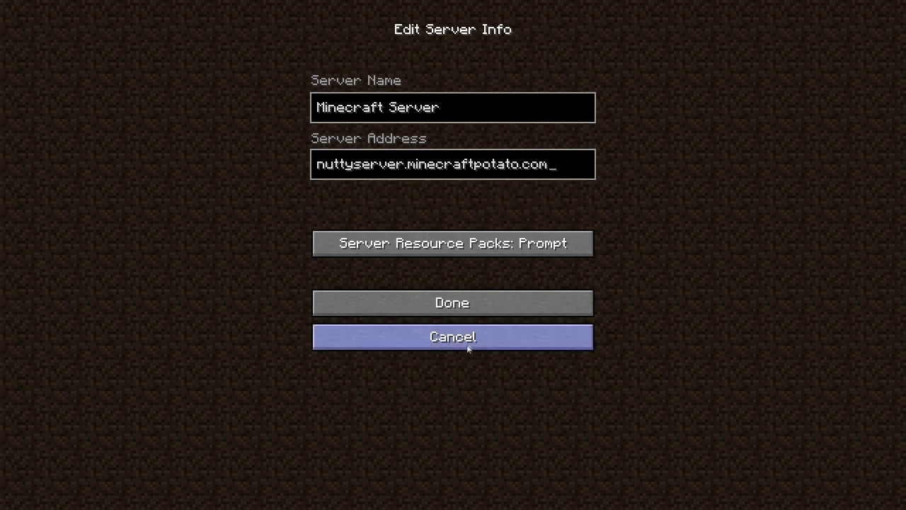
click(442, 309)
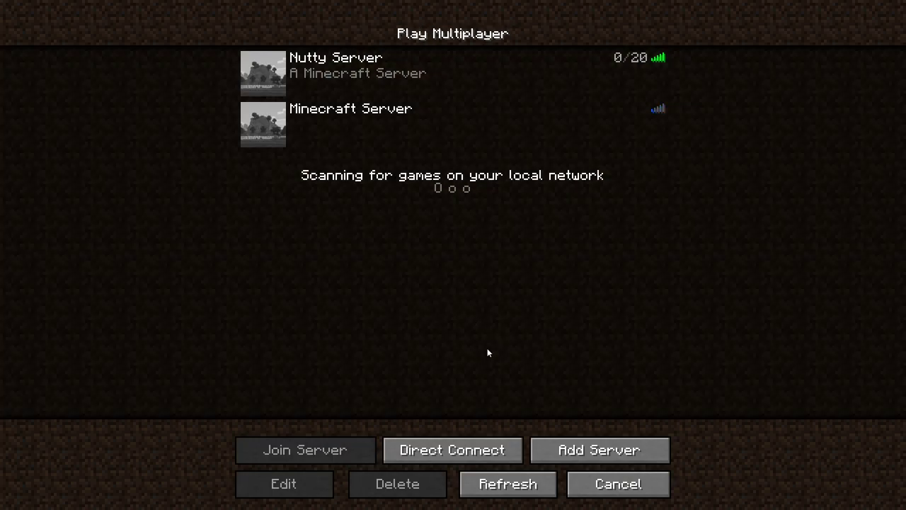
Delete the Minecraft Server entry from the multiplayer list.
mouse_move(658, 114)
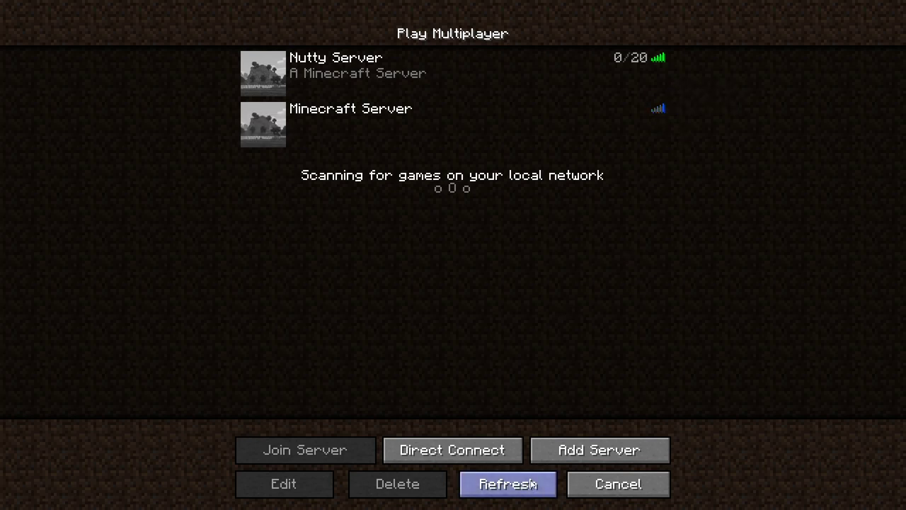
click(566, 129)
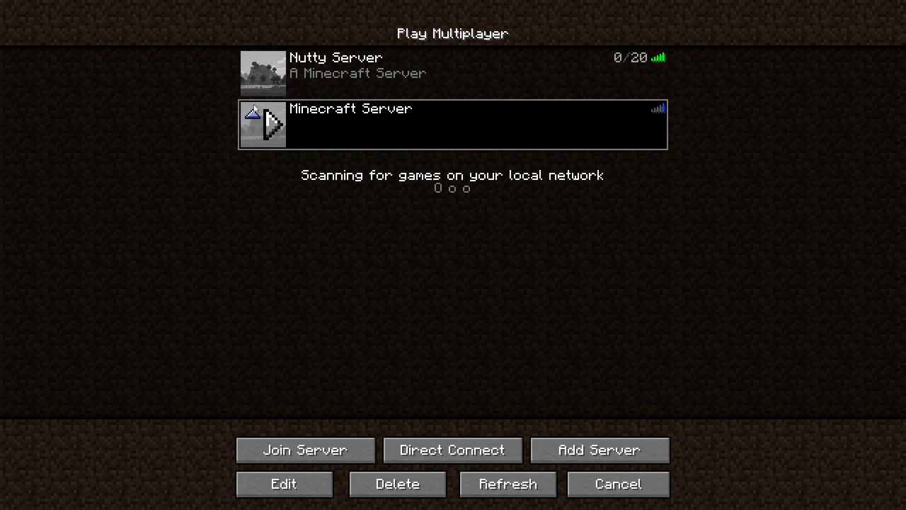
mouse_move(260, 65)
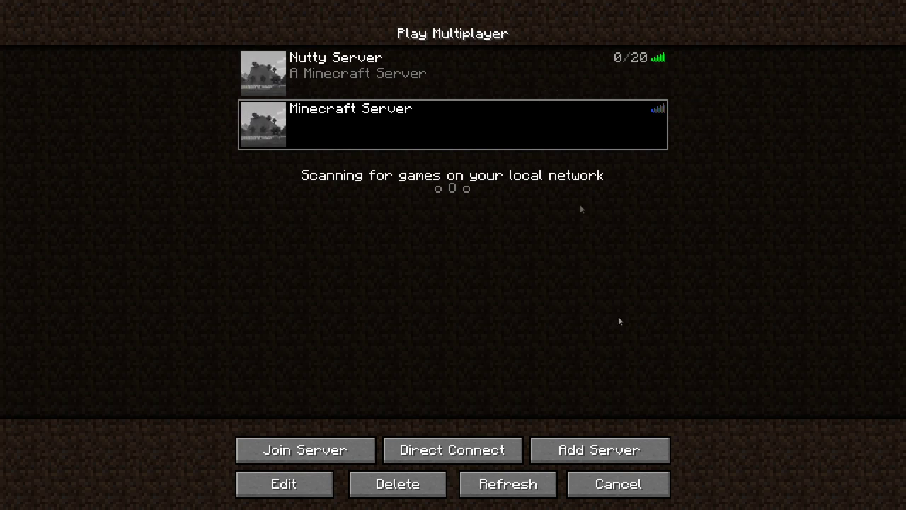
click(404, 483)
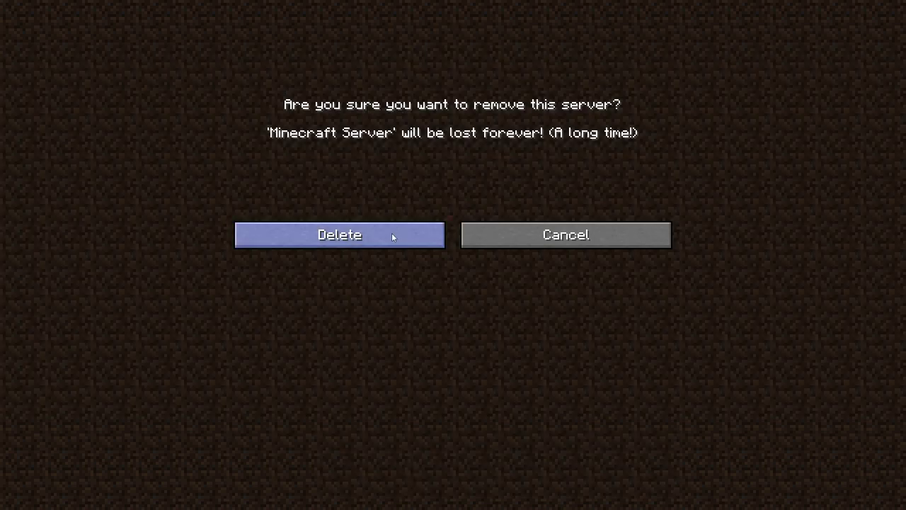
click(372, 236)
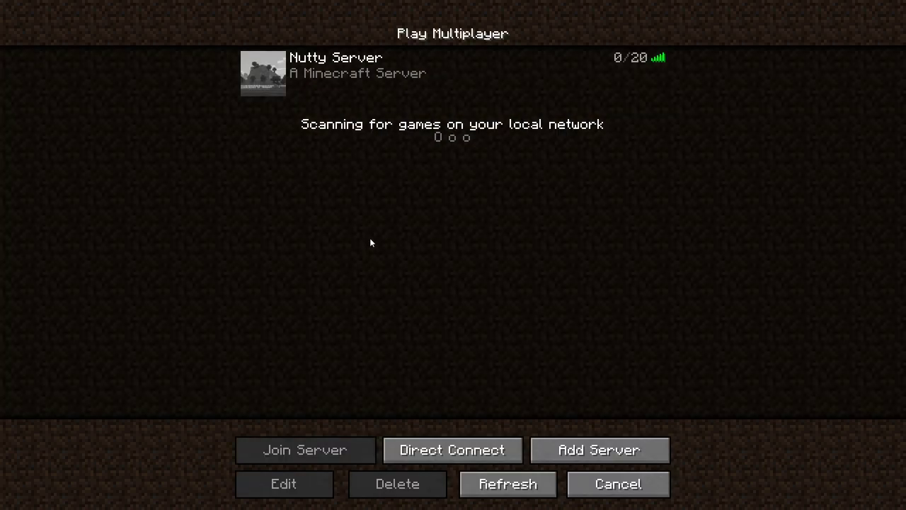
Review Nutty Server's connection settings once more without saving, and leave the multiplayer list.
click(458, 93)
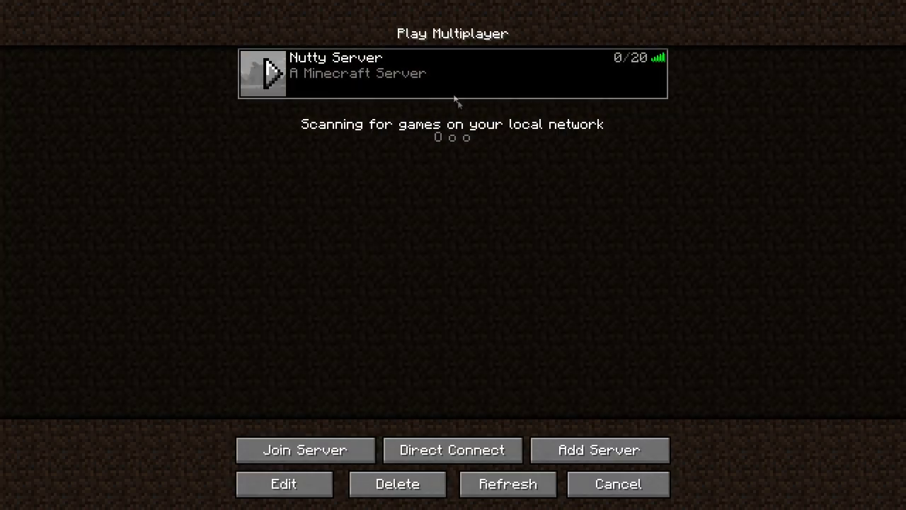
click(307, 484)
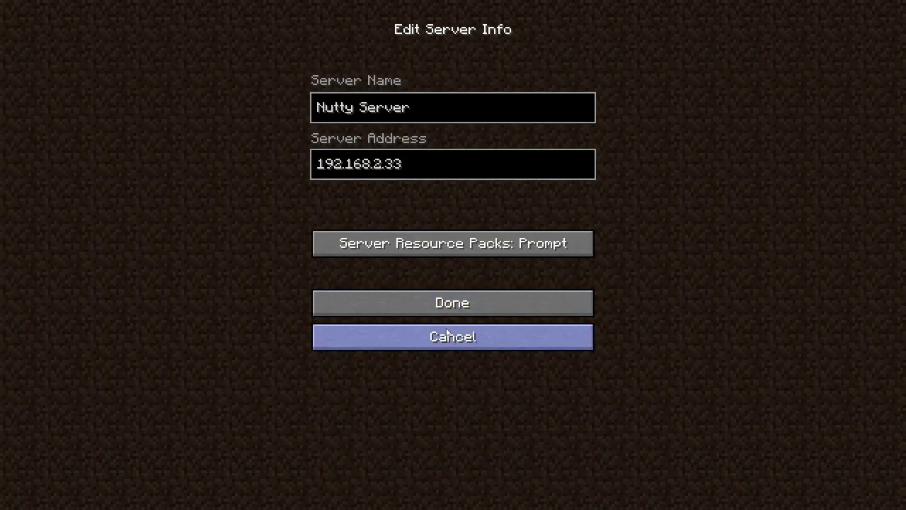
click(470, 343)
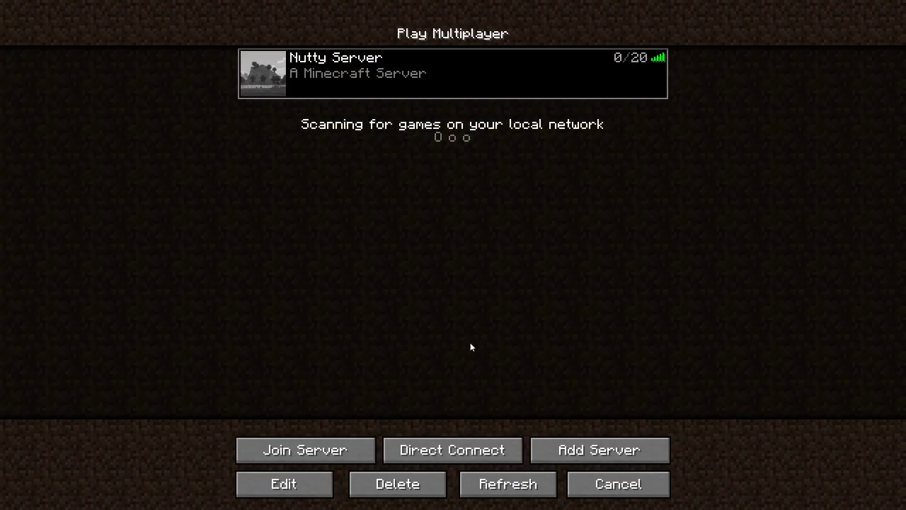
click(641, 486)
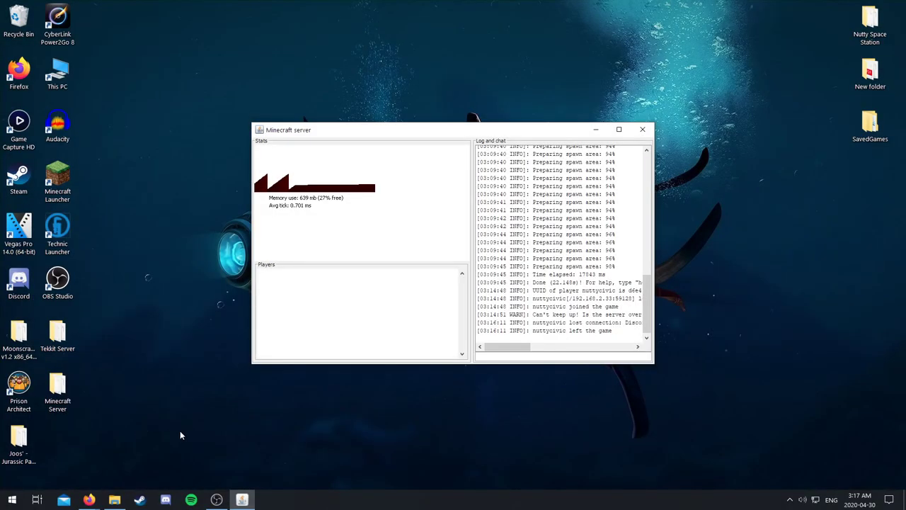
Switch to the Minecraft Server Status page in Firefox and query the status of nuttyserver.minecraftpotato.com.
mouse_move(95, 500)
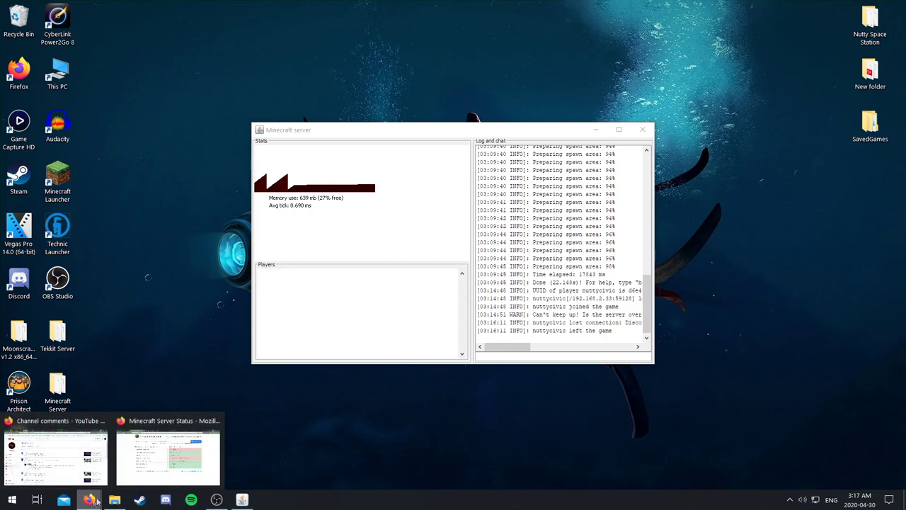
click(165, 448)
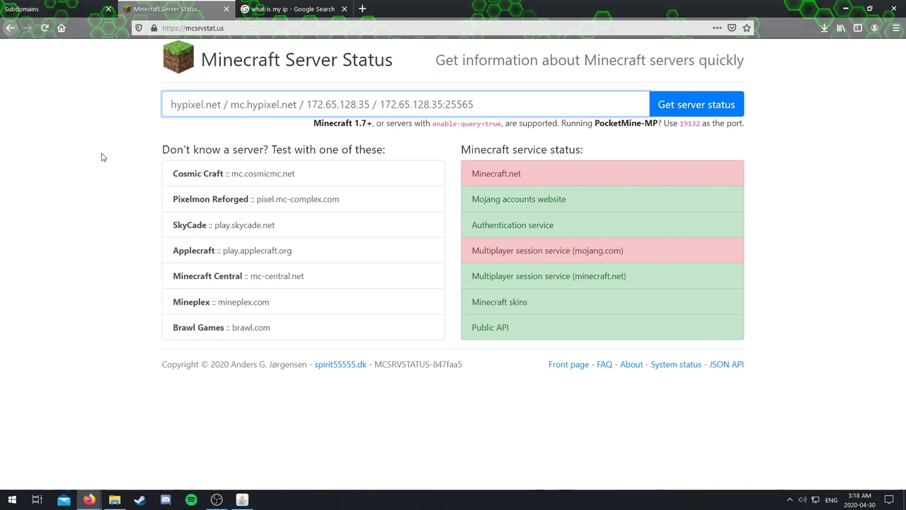
text(nutty)
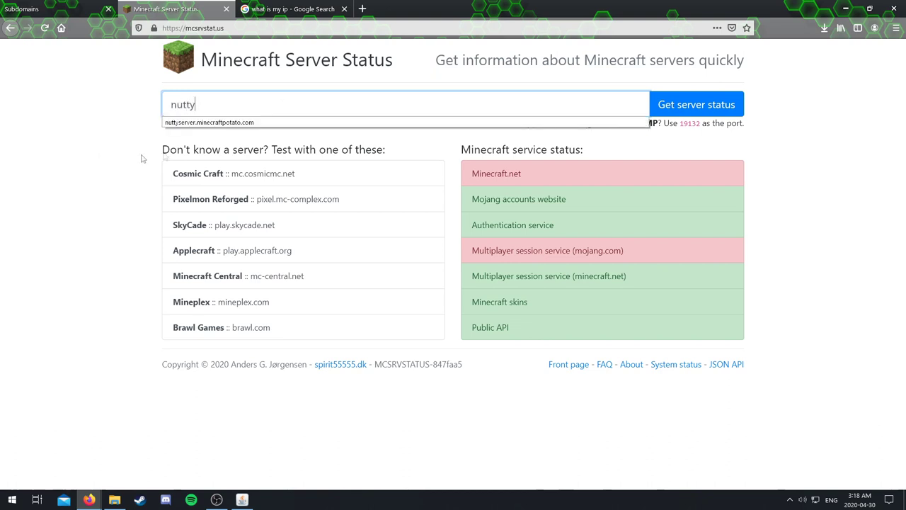
click(210, 124)
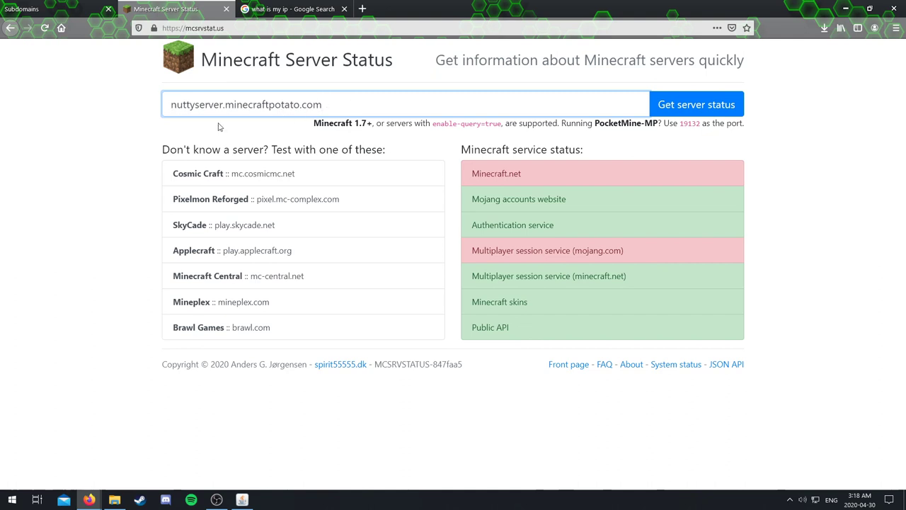
click(708, 105)
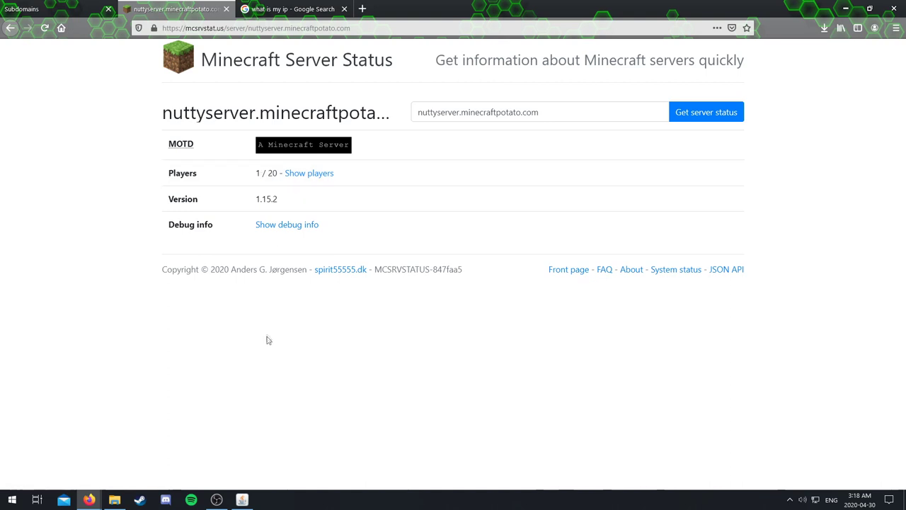
Show the list of connected players in the server's status results, inspect the player icon, and hide the list again.
click(308, 175)
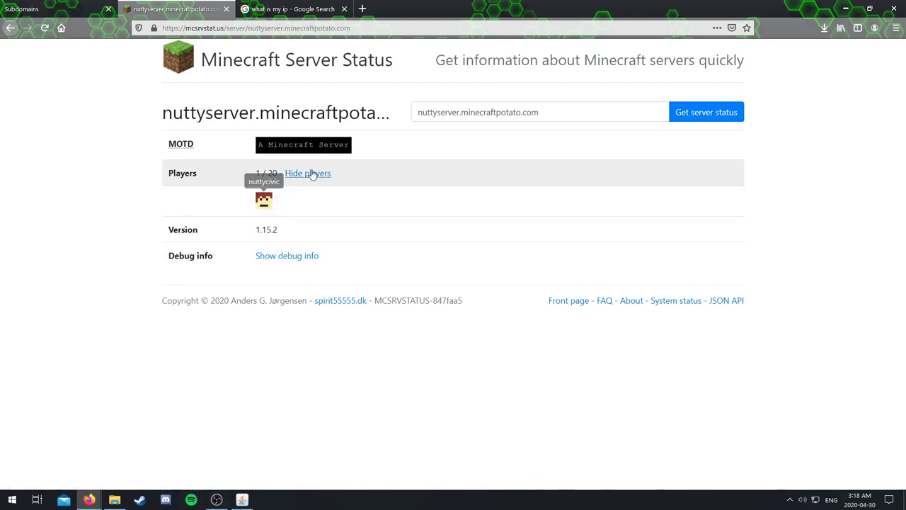
click(307, 174)
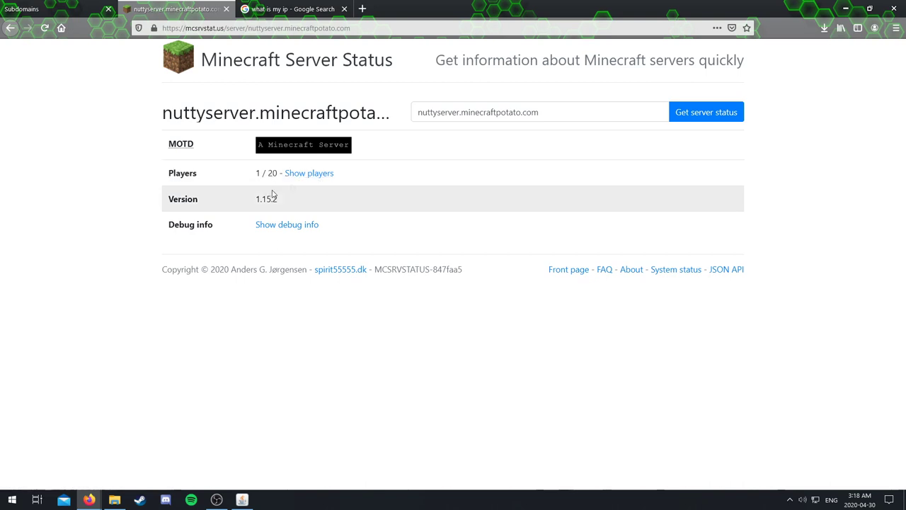
click(317, 175)
mouse_move(262, 205)
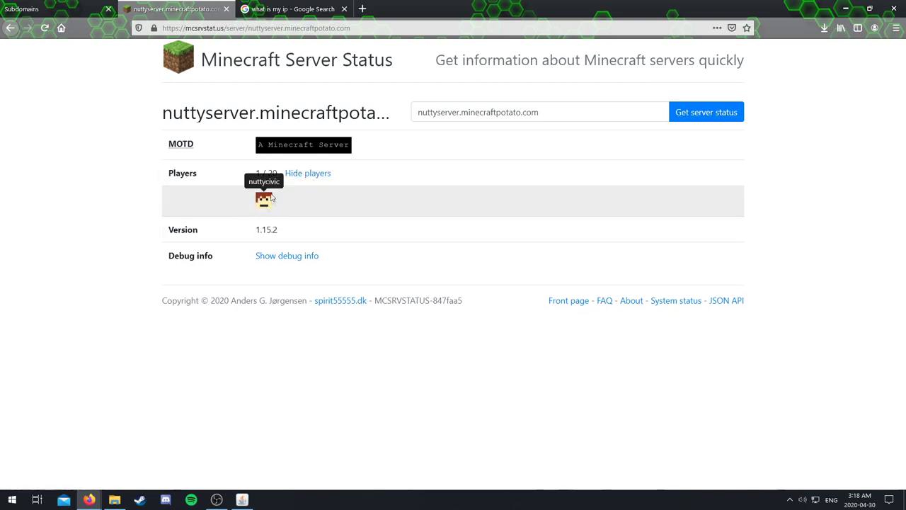
click(323, 174)
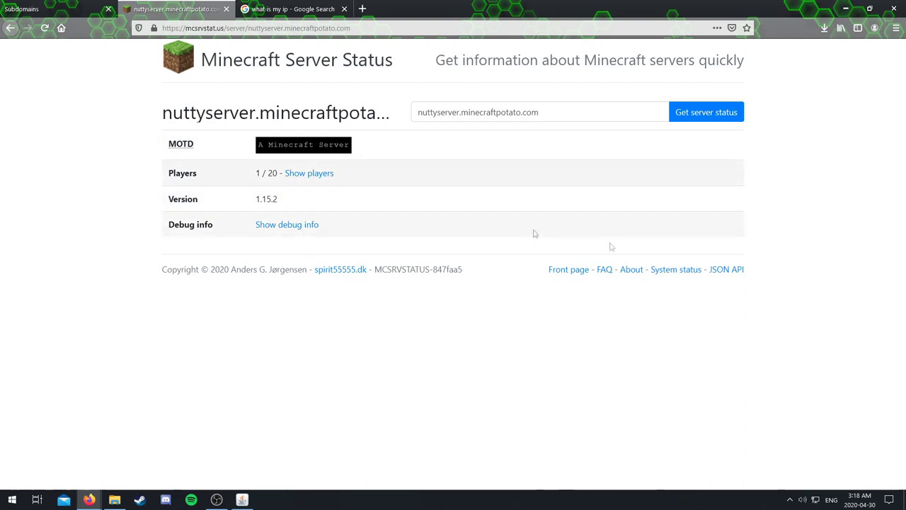
Return to the Minecraft server console and shut the server down with the stop command.
click(847, 8)
click(543, 358)
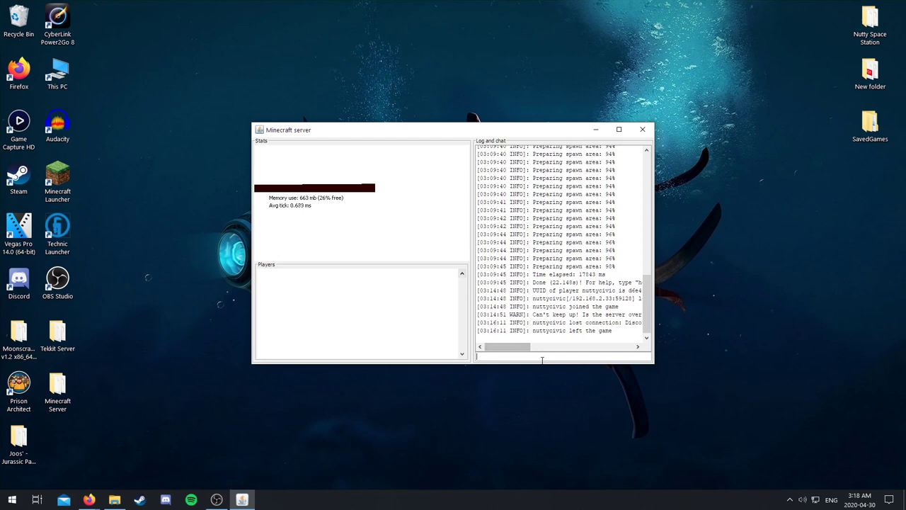
text(sto)
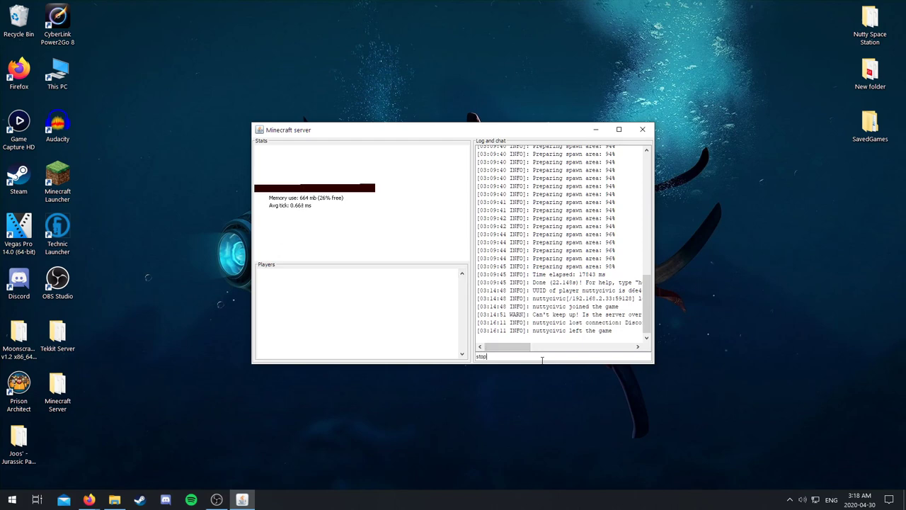
text(p)
key(Return)
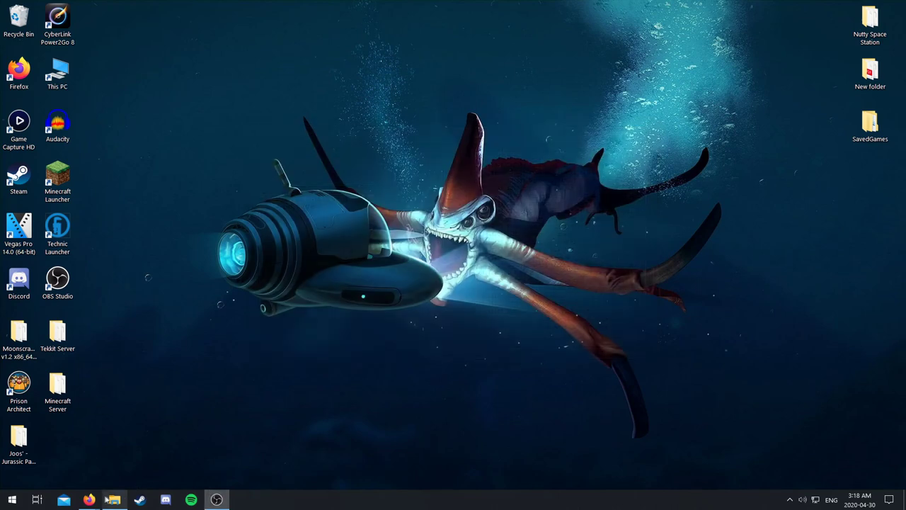
Return to Firefox and recheck the status of nuttyserver.minecraftpotato.com until the results refresh.
click(89, 500)
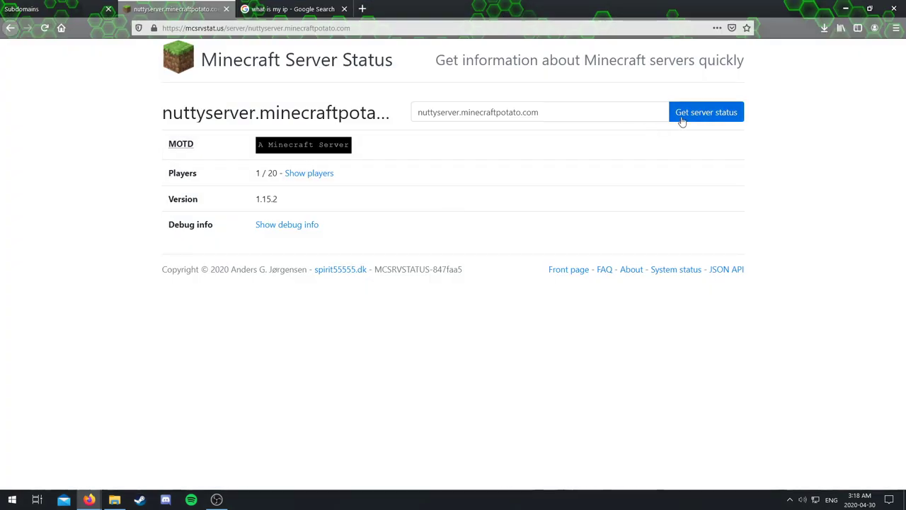
click(682, 121)
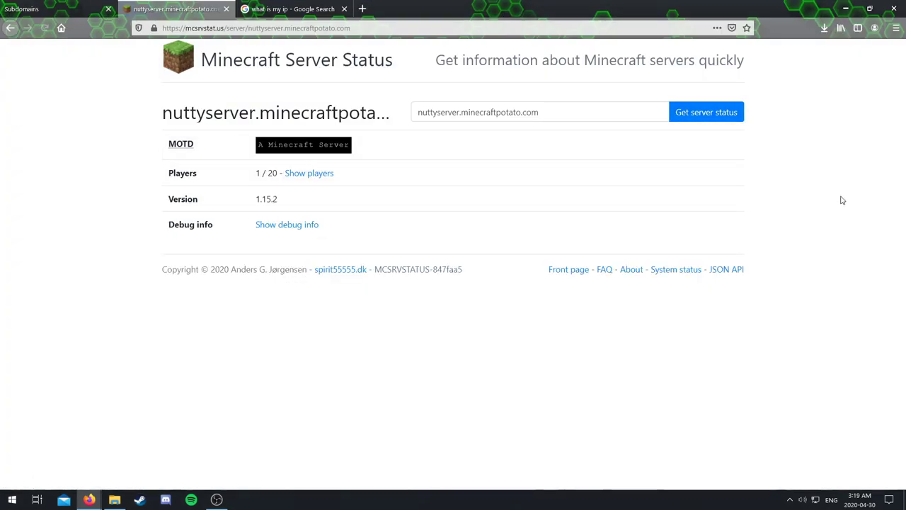
click(704, 113)
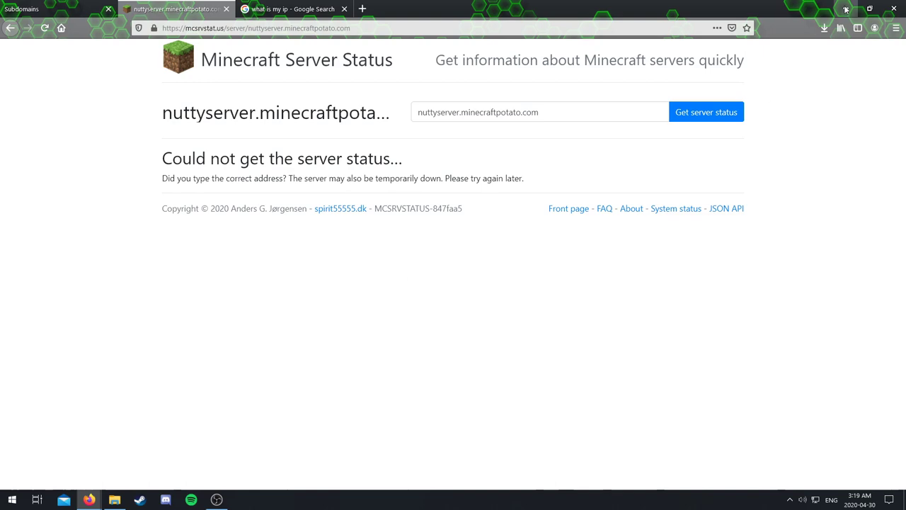
View the FreeDNS subdomain list, leave the browser, and open the Minecraft Launcher.
click(25, 9)
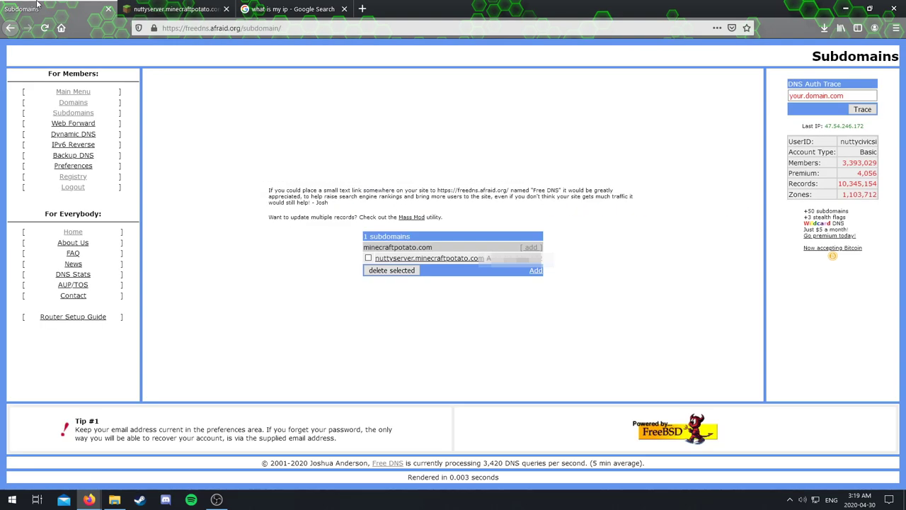
click(845, 8)
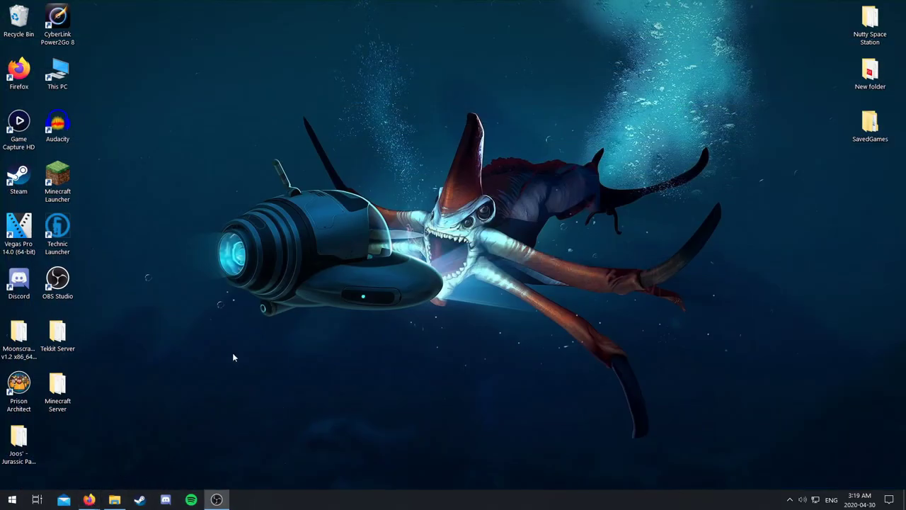
double_click(58, 177)
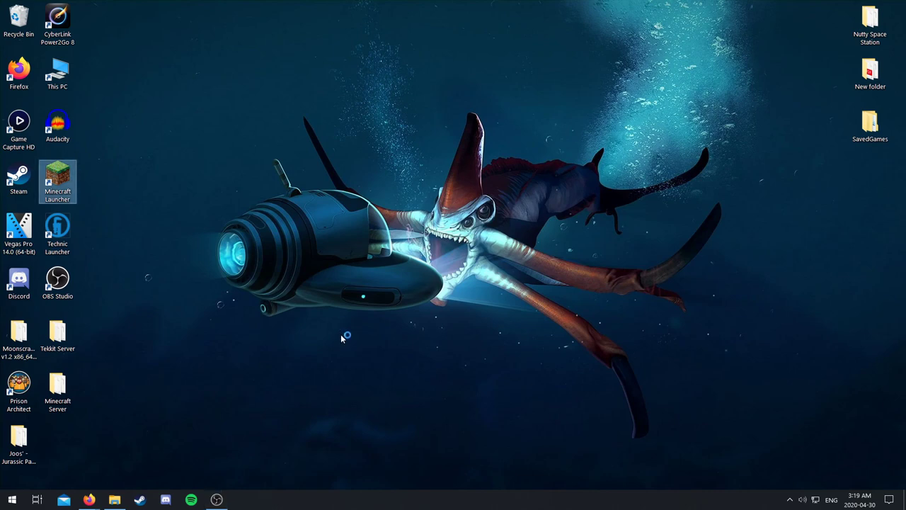